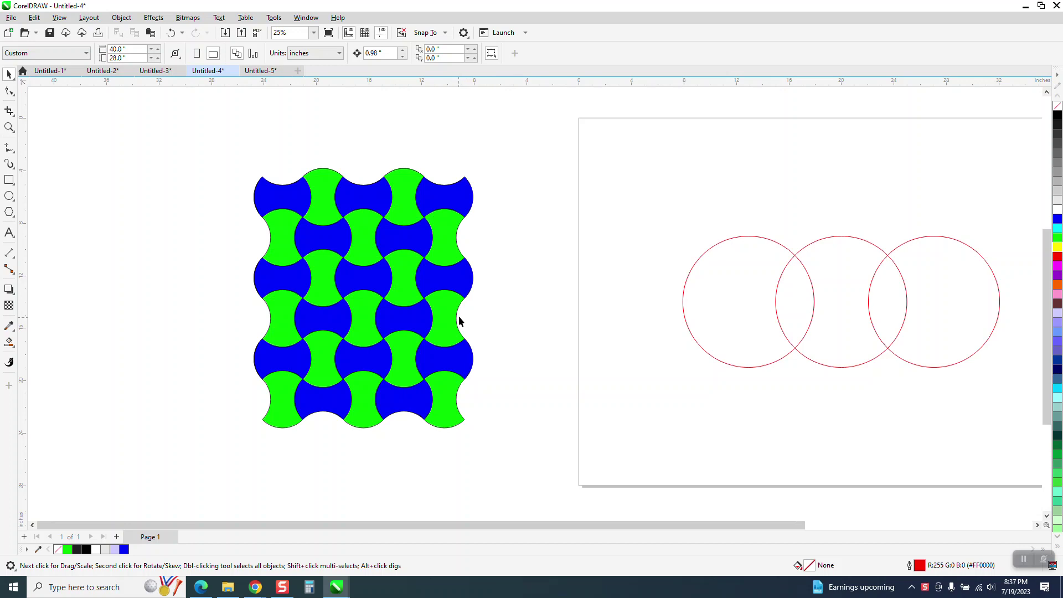
- Set the nudge distance to 0.1 inches and nudge the page's left circle left and its right circle right
scroll(686, 288, down, 2)
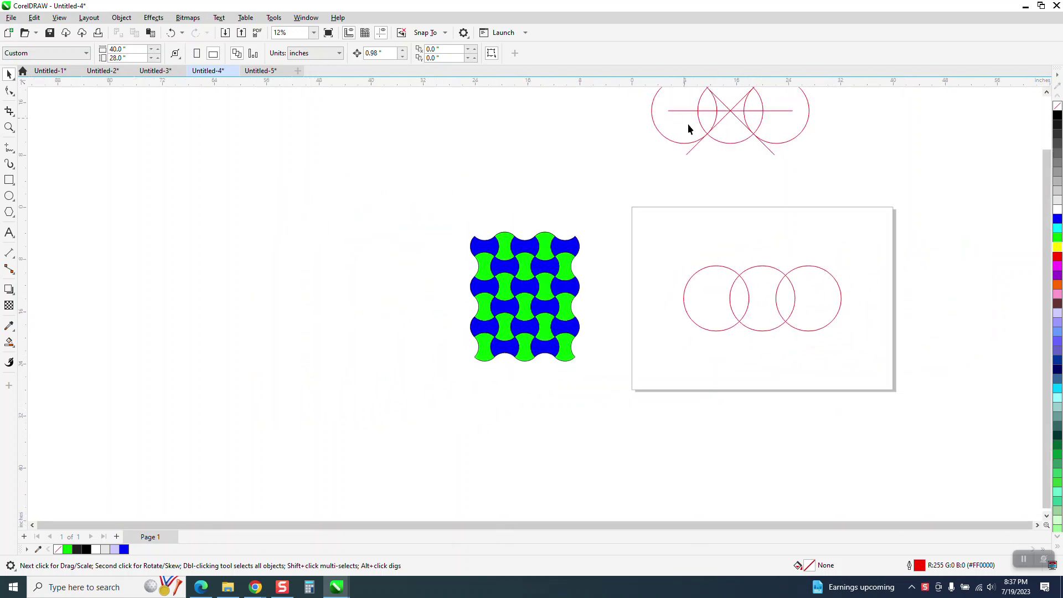
click(9, 127)
drag(669, 251, 907, 339)
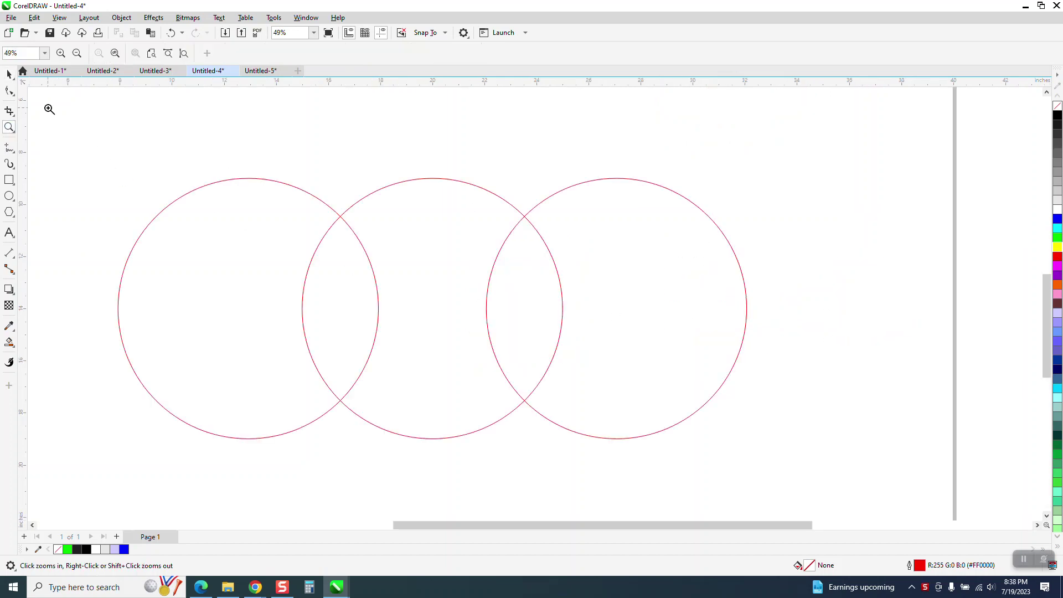
click(9, 74)
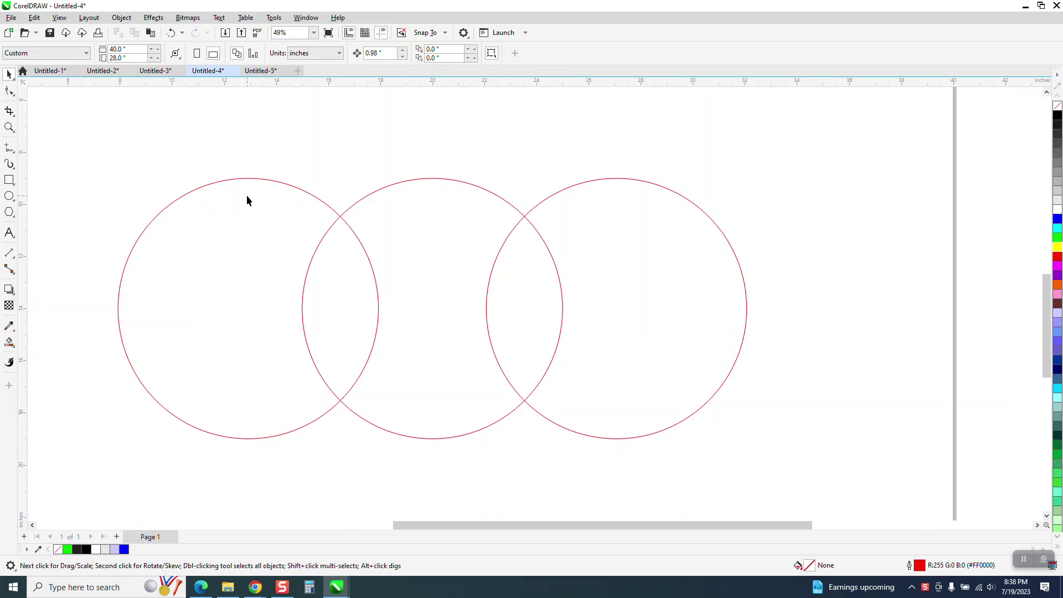
drag(380, 56, 370, 56)
text(.1)
click(277, 245)
key(Left)
click(592, 282)
key(Right)
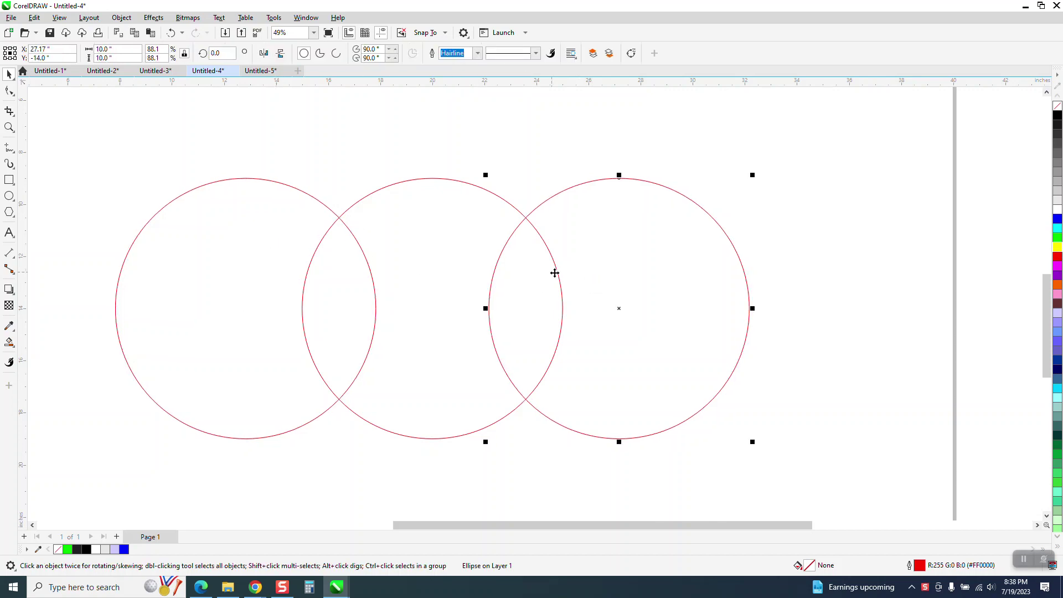
- Smart-fill the middle circle's area between the two overlaps in green and move the resulting shape right of the circles, across the page edge
click(9, 343)
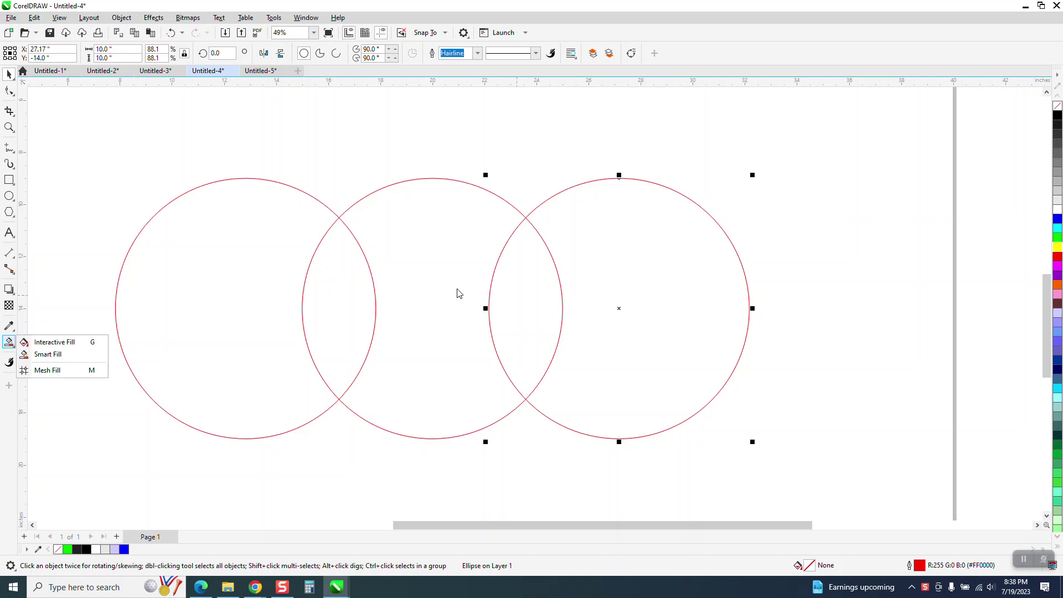
click(36, 356)
click(9, 343)
click(39, 352)
click(443, 285)
scroll(395, 255, down, 3)
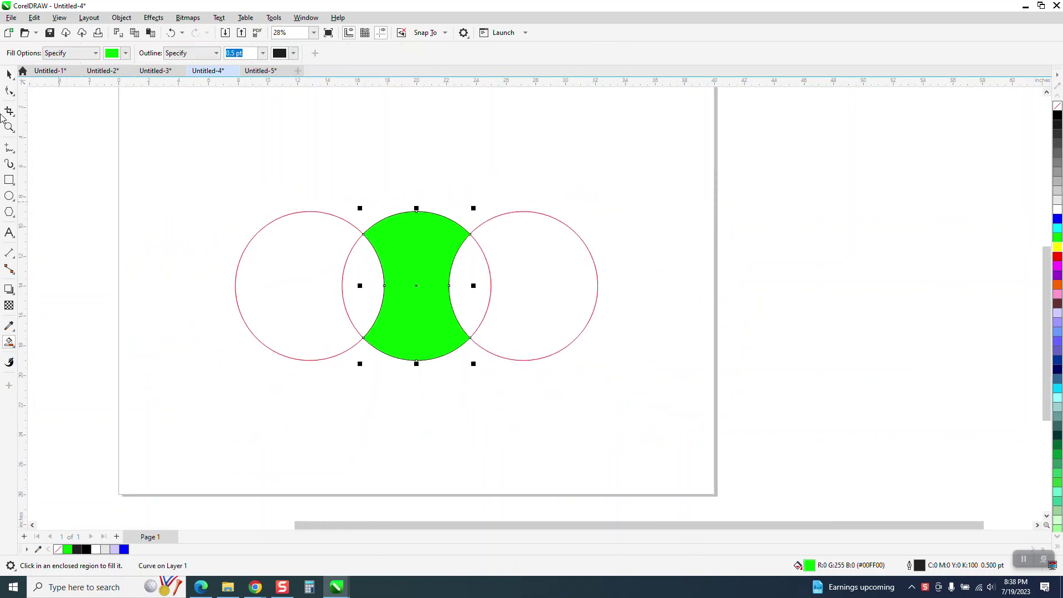
key(space)
drag(427, 273, 764, 267)
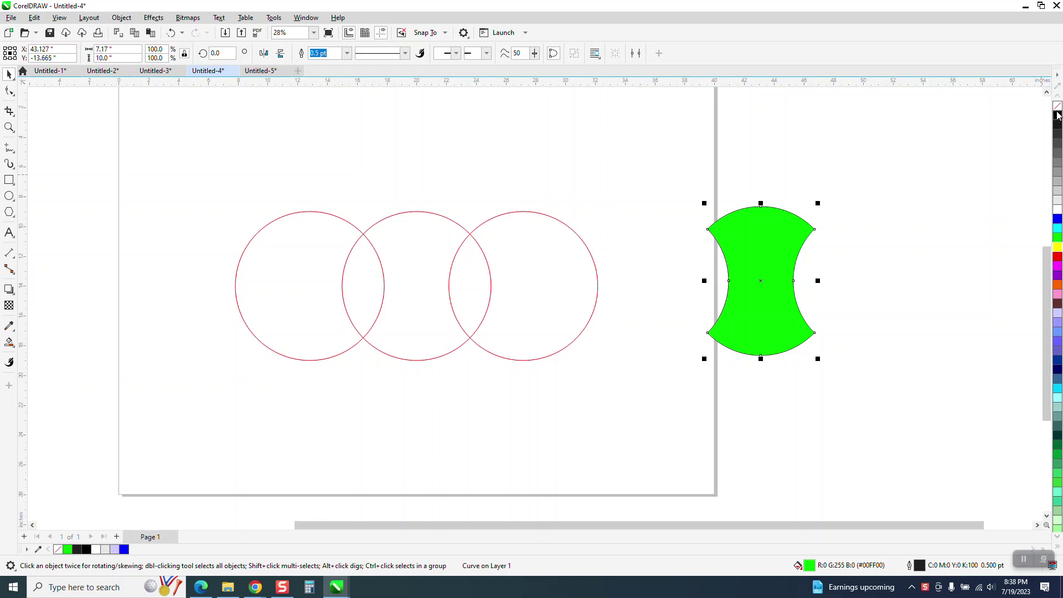
- Give the green shape a black outline with no fill and create a copy rotated by 90 degrees
click(1057, 115)
click(1057, 105)
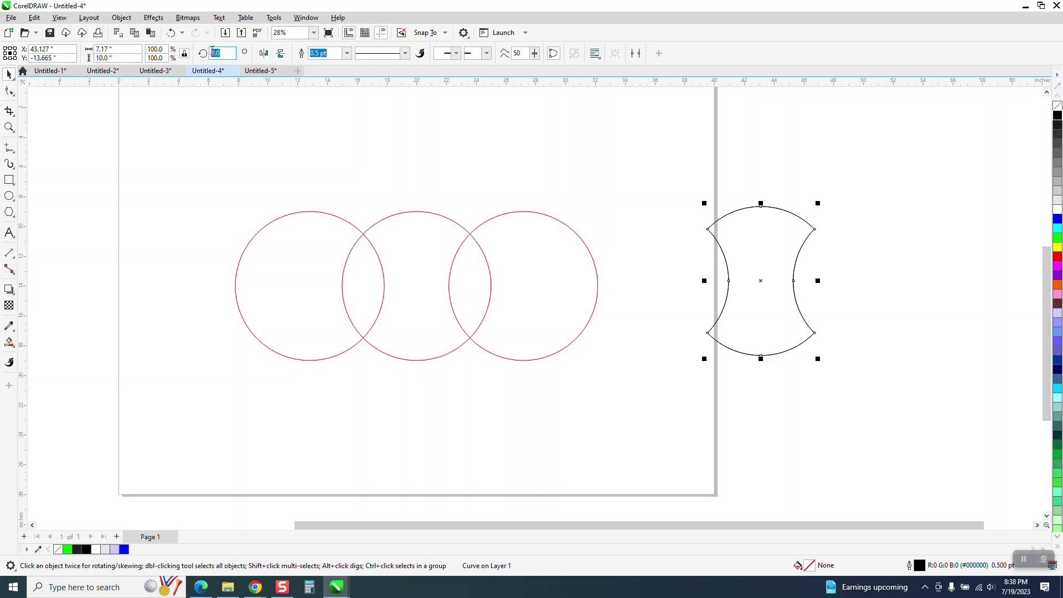
key(Return)
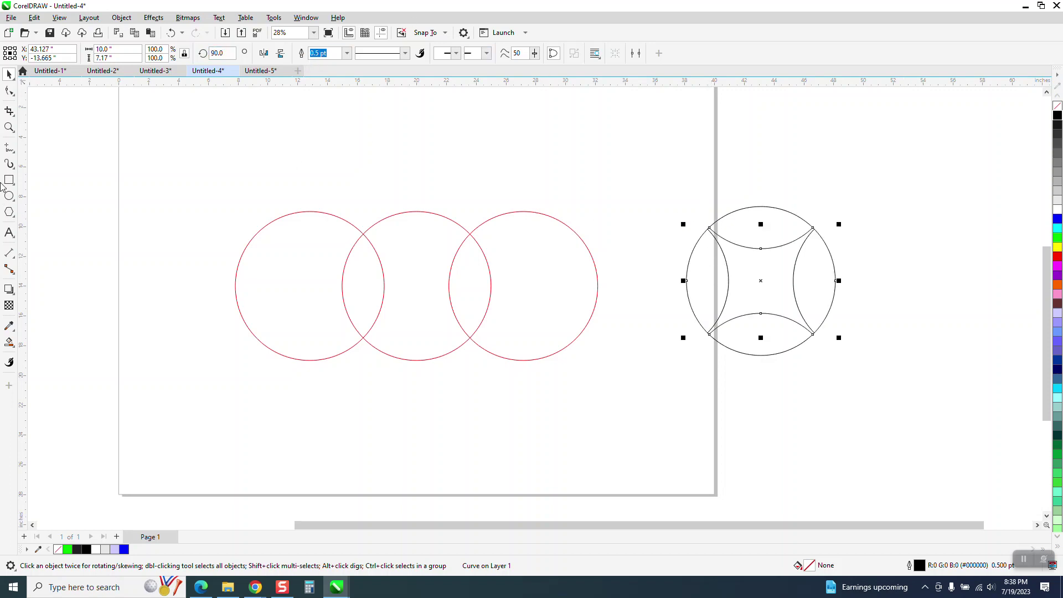
- Move the rotated copy by its left node so it snaps into the upright shape's concave right edge
click(9, 128)
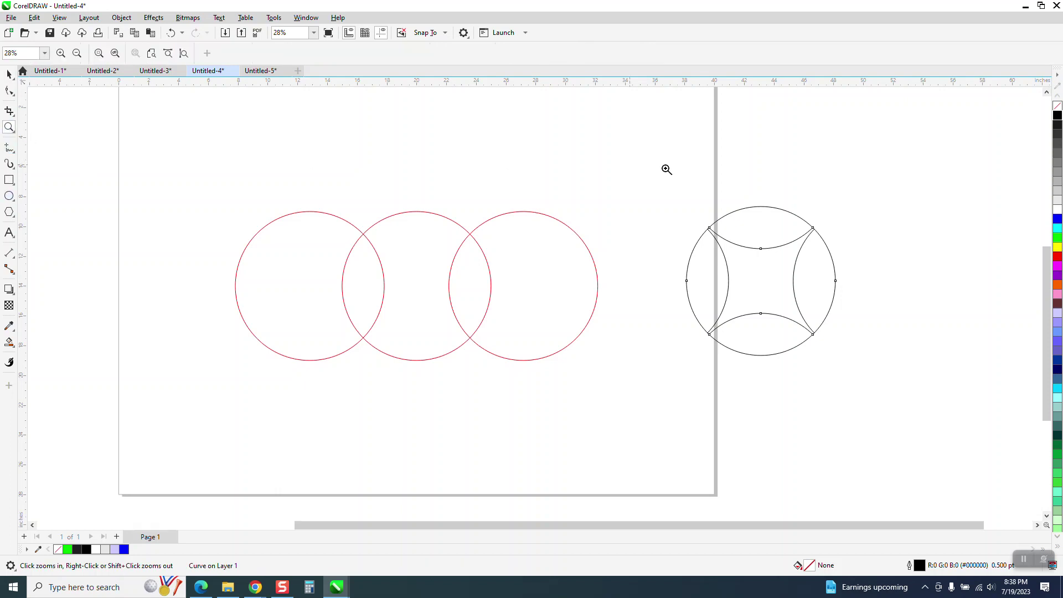
scroll(864, 232, up, 6)
scroll(389, 216, down, 6)
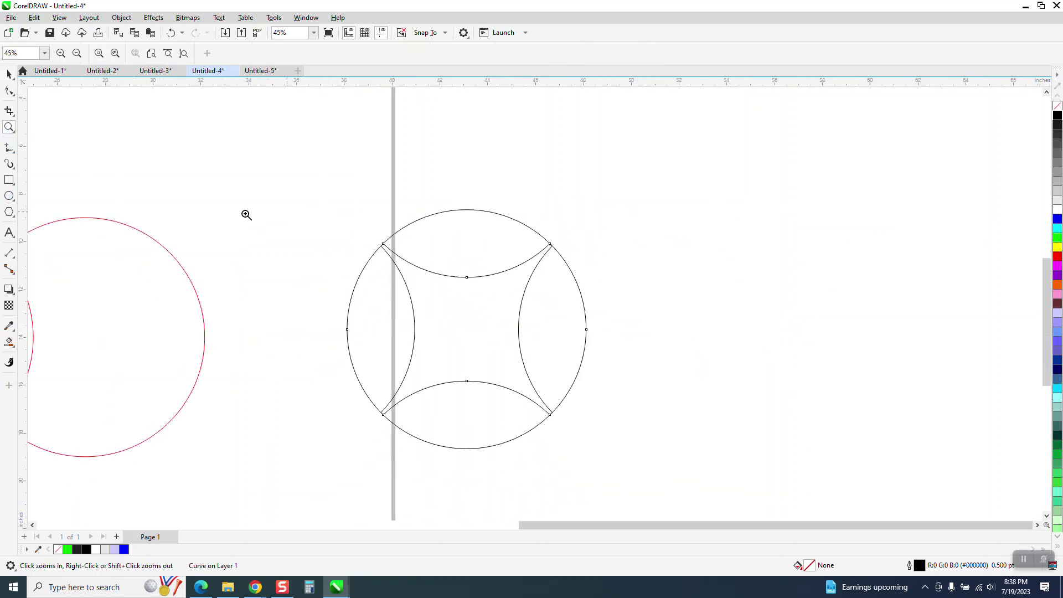
click(9, 73)
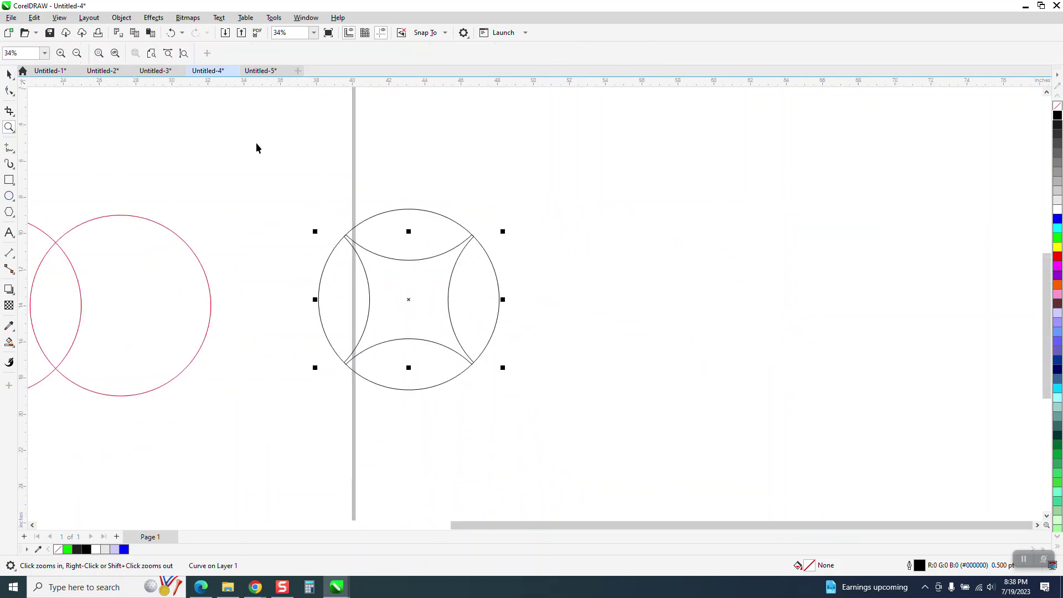
click(289, 144)
click(319, 300)
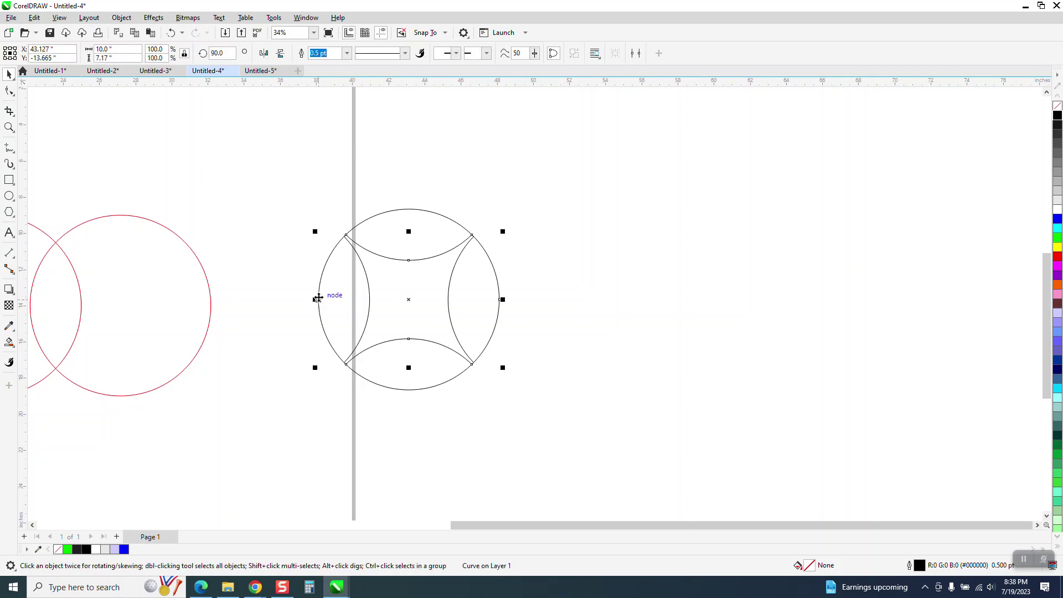
drag(319, 299, 447, 299)
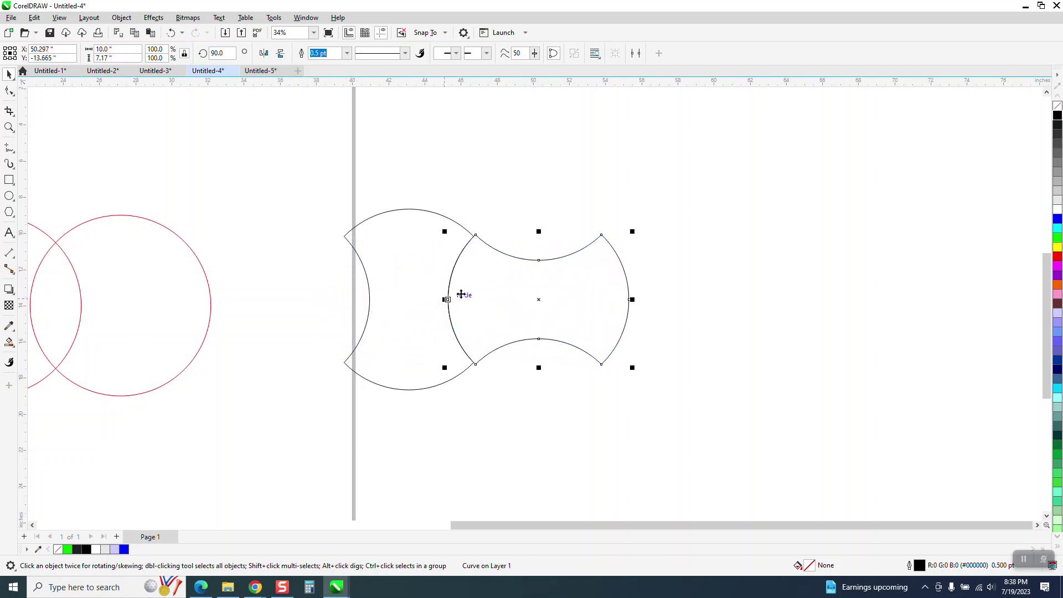
- Add a parallel dimension from the upright shape's inner left edge to the rotated shape's outer right edge
click(9, 127)
drag(443, 336, 525, 398)
scroll(454, 271, down, 6)
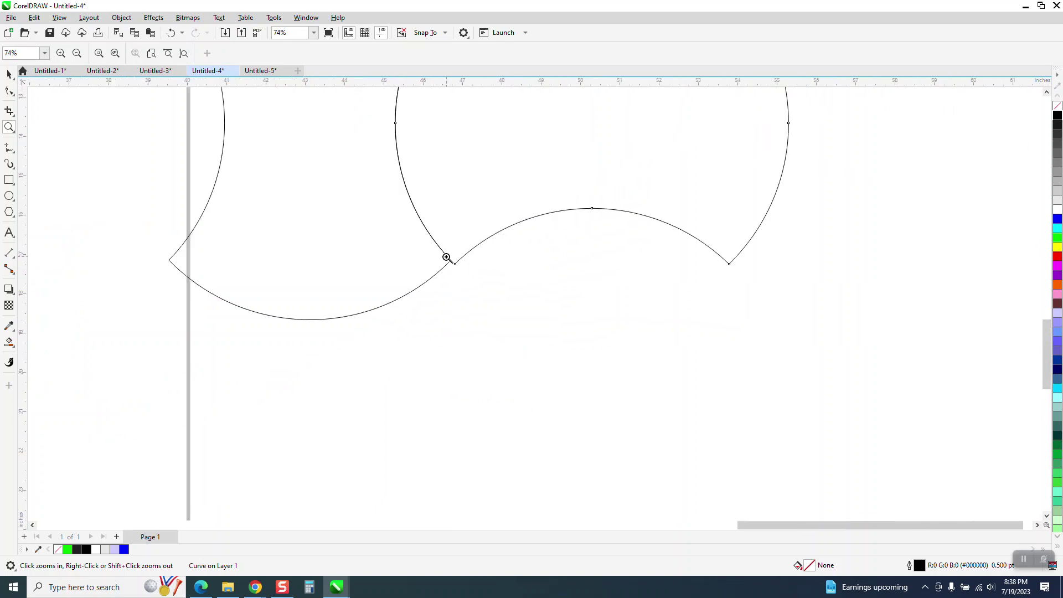
key(space)
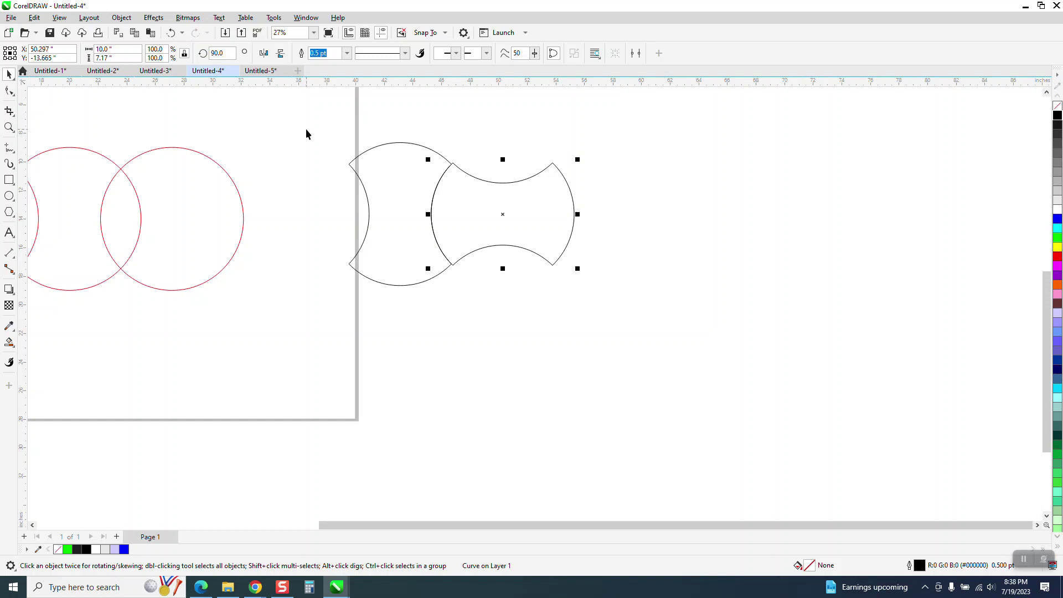
click(9, 126)
drag(316, 126, 769, 339)
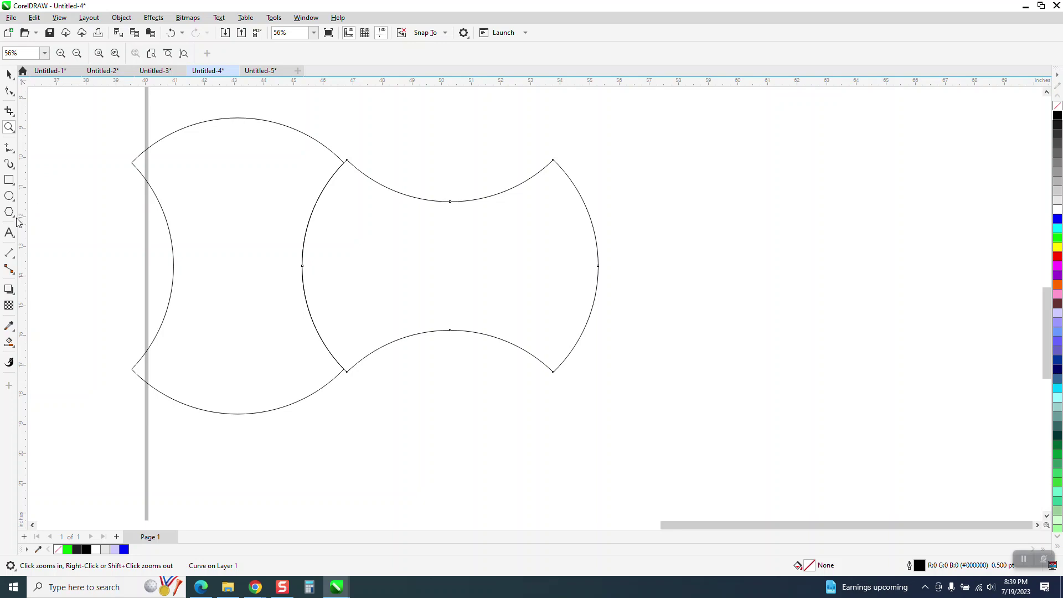
click(13, 257)
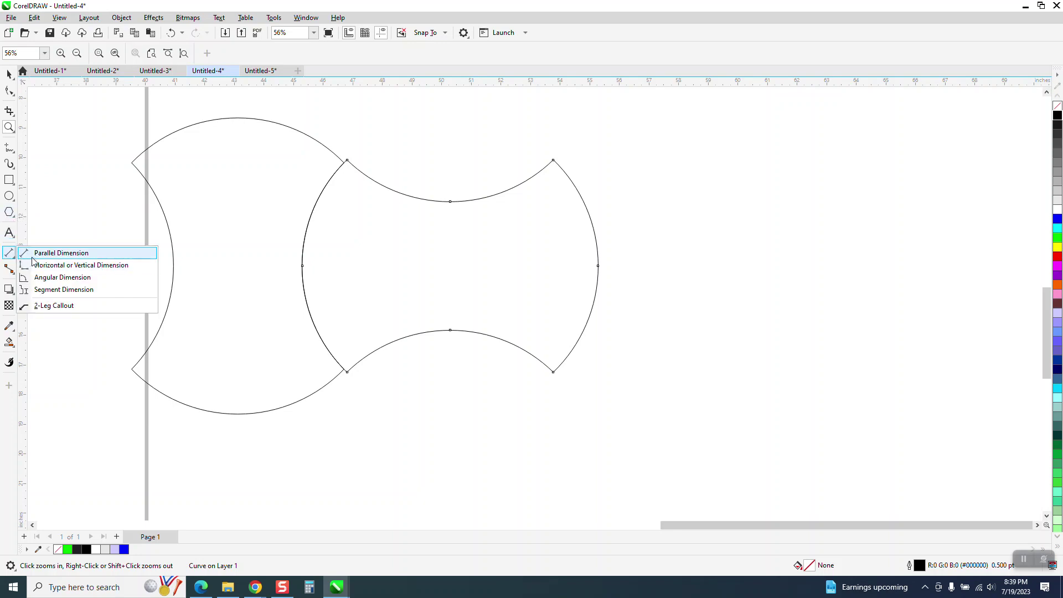
click(35, 251)
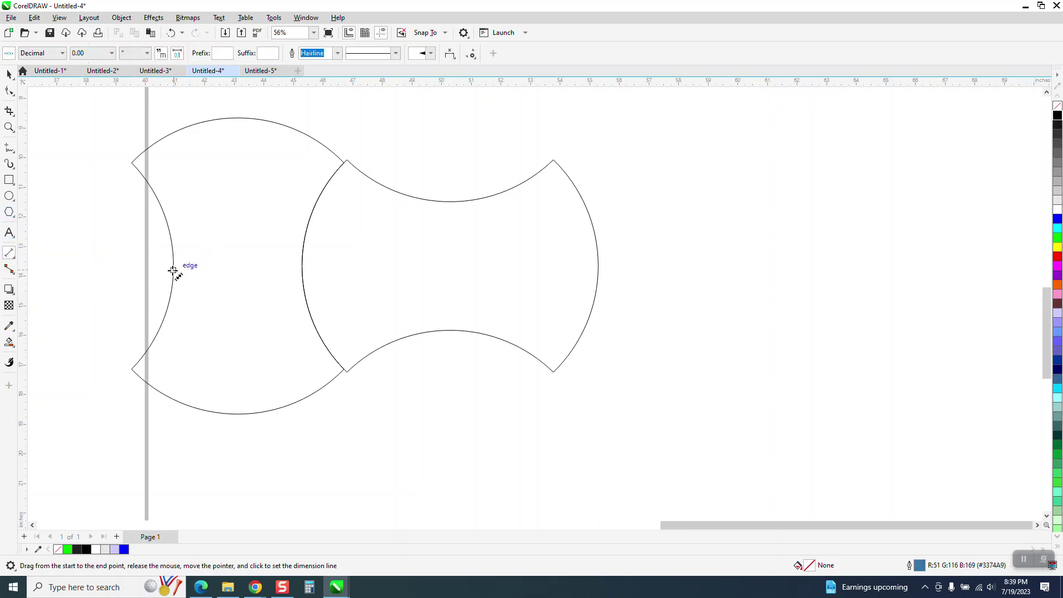
drag(174, 266, 597, 266)
click(595, 267)
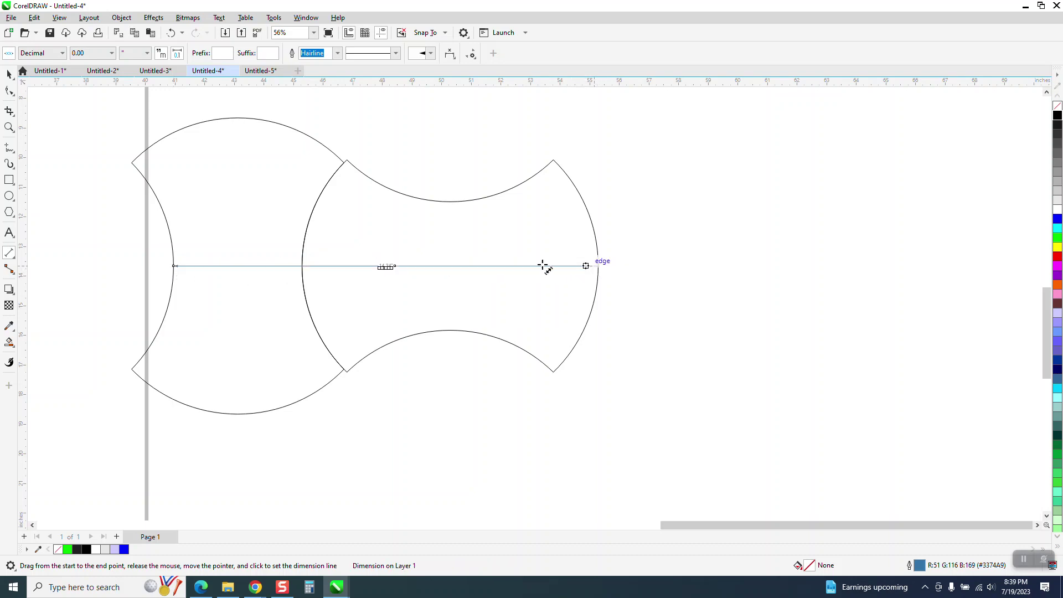
- Read the dimension, set the nudge distance to 14.34 inches, and delete the dimension line
click(13, 131)
drag(368, 261, 451, 293)
right_click(437, 273)
right_click(125, 166)
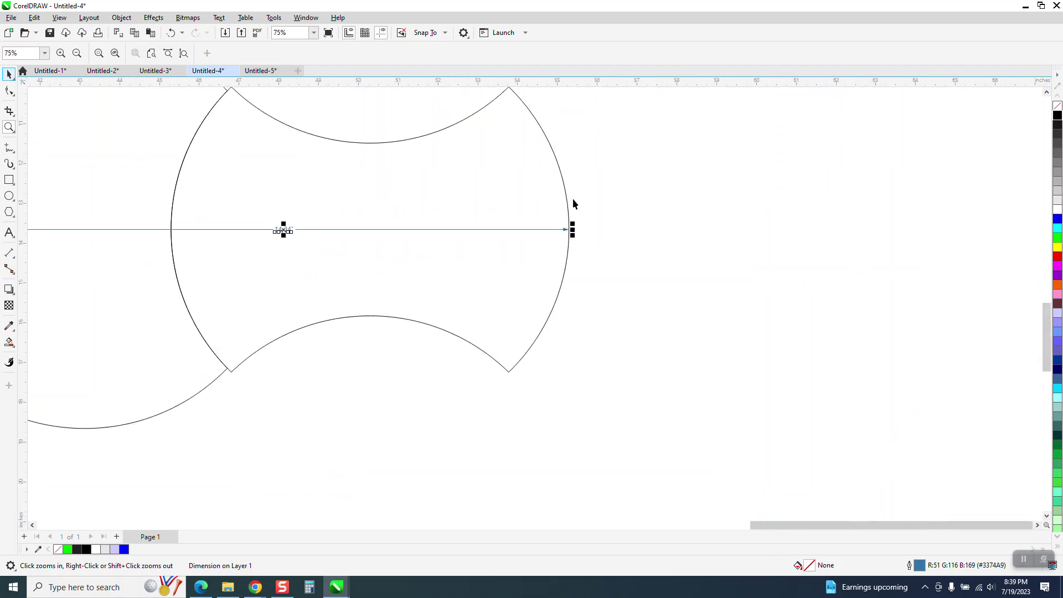
scroll(572, 204, down, 2)
key(space)
scroll(633, 254, down, 1)
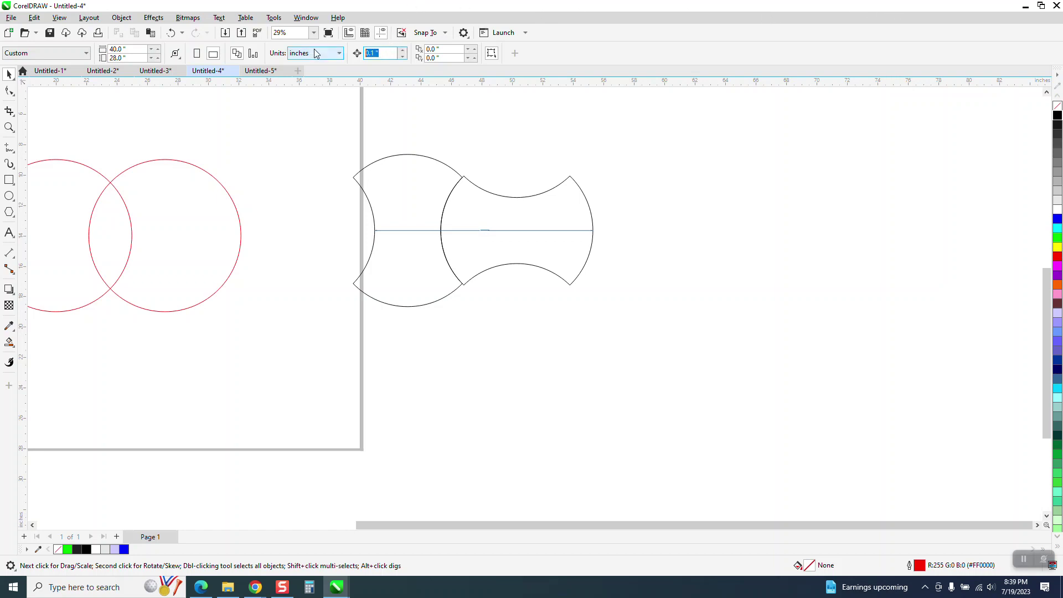
text(14.34)
key(Return)
click(484, 229)
key(Delete)
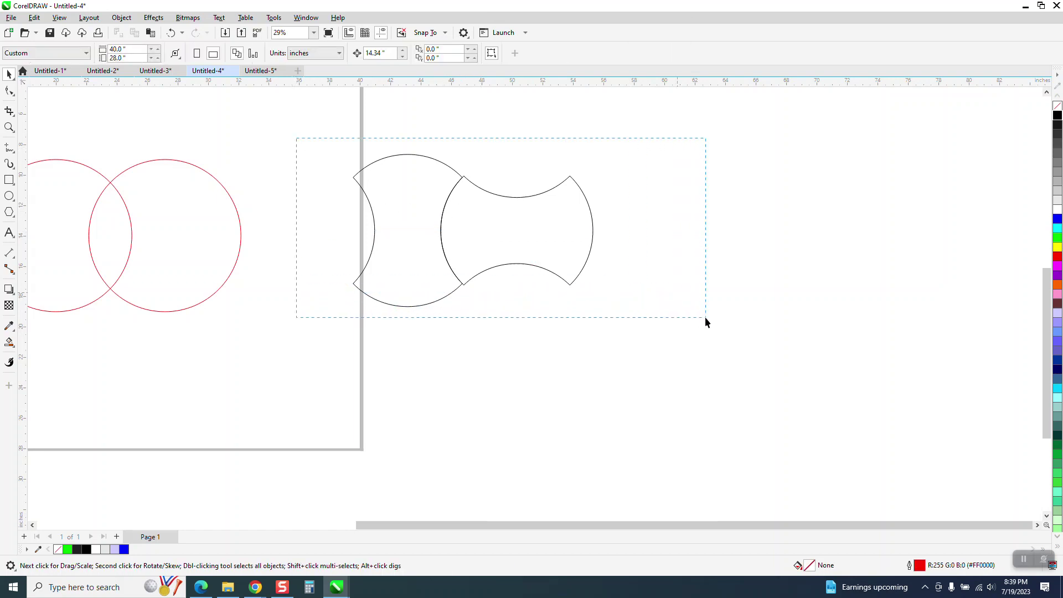
- Duplicate the pair of interlocking shapes three times, nudging each copy 14.34 inches to the right to form a row
drag(705, 317, 737, 306)
key(ctrl+d)
key(Right)
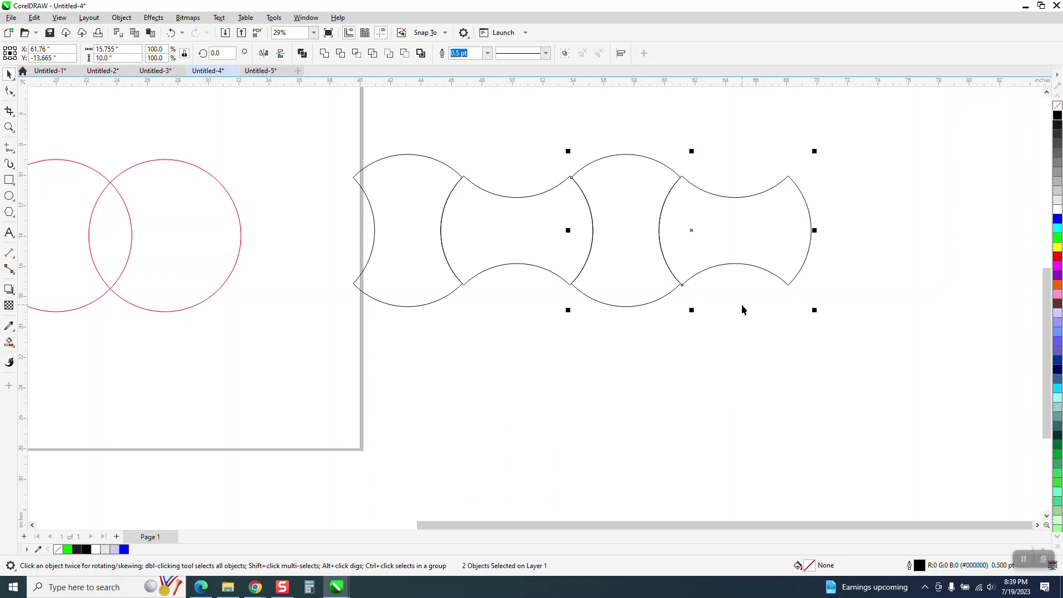
key(ctrl+d)
key(Right)
key(ctrl+d)
key(Right)
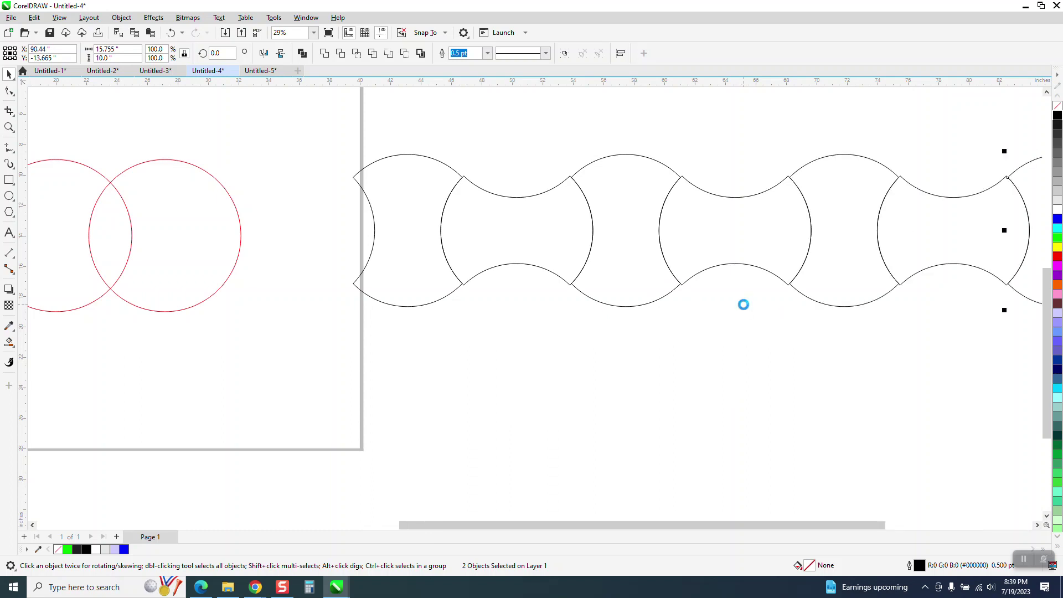
- Group the eight shapes of the row and place a copy diagonally down and right so the rows interlock
scroll(563, 304, down, 2)
scroll(541, 294, down, 1)
drag(455, 210, 853, 320)
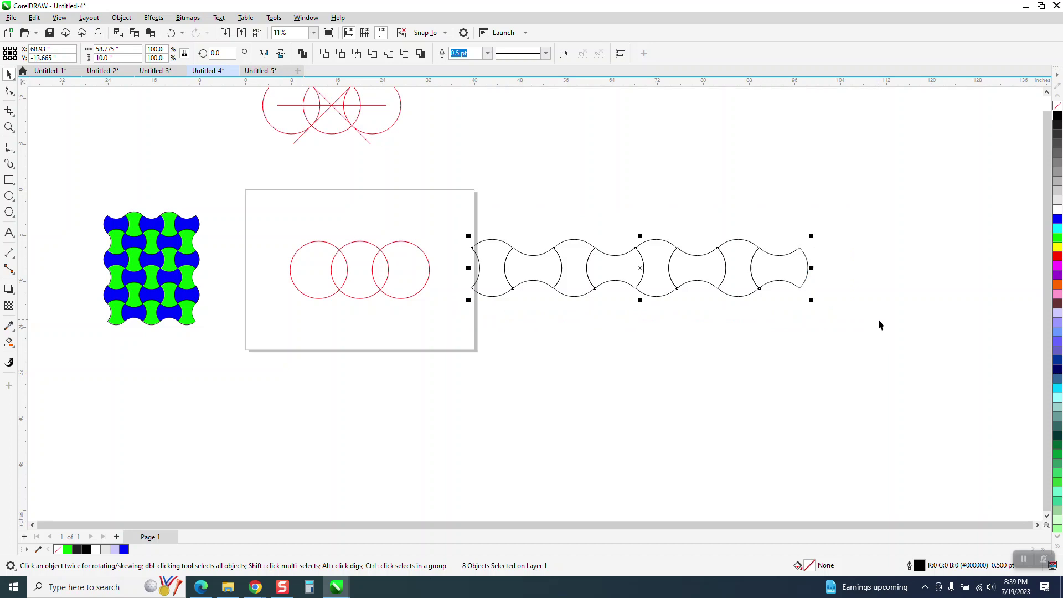
key(ctrl+g)
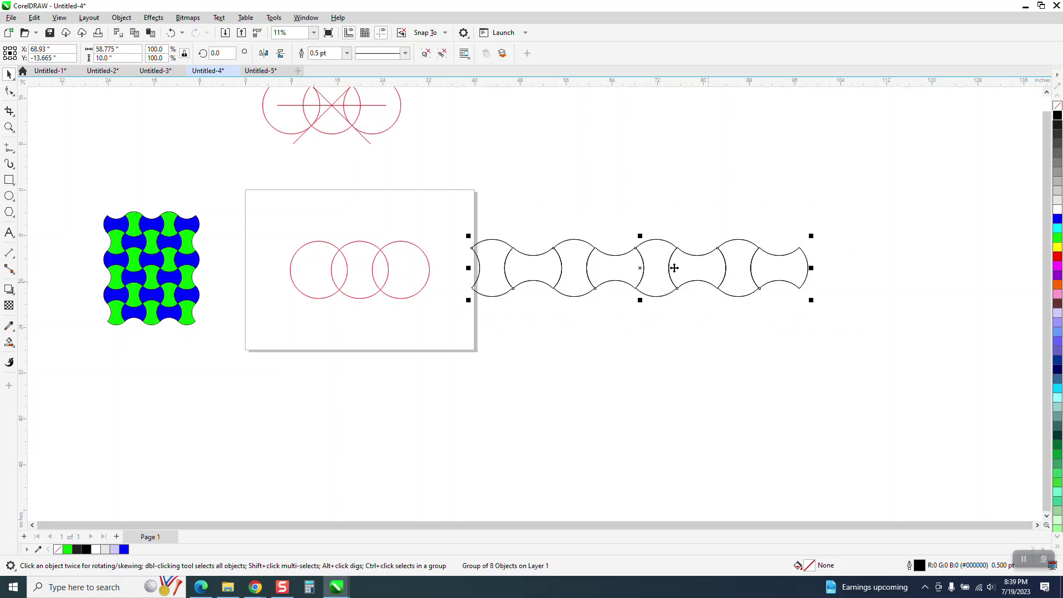
mouse_move(656, 238)
mouse_down()
mouse_move(669, 304)
mouse_move(698, 288)
mouse_up()
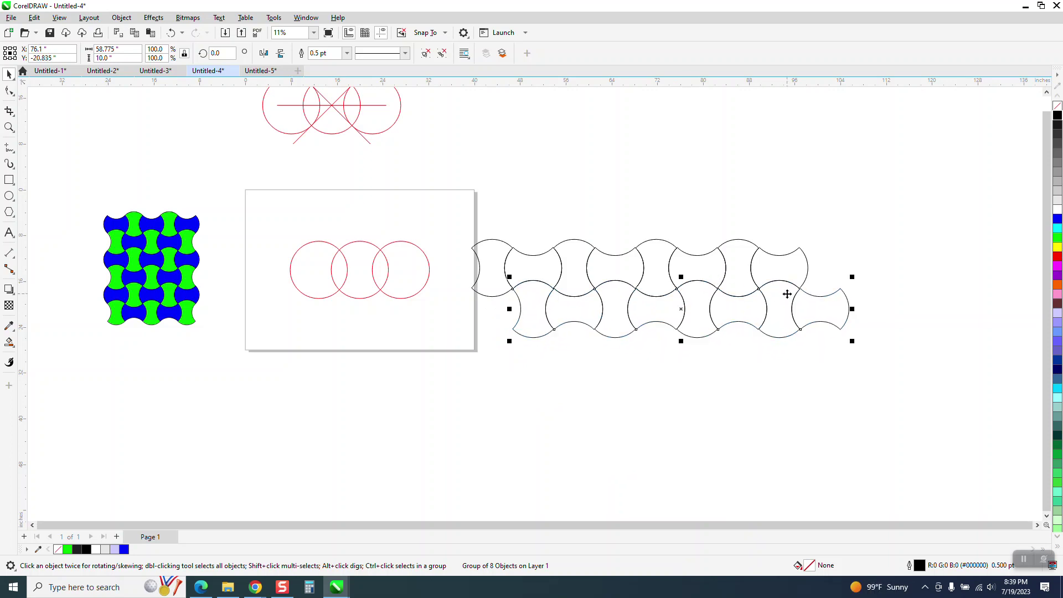
- Repeat the diagonal row duplication four times to build a six-row pattern
key(ctrl+r)
key(ctrl+r)
key(ctrl+r)
key(ctrl+r)
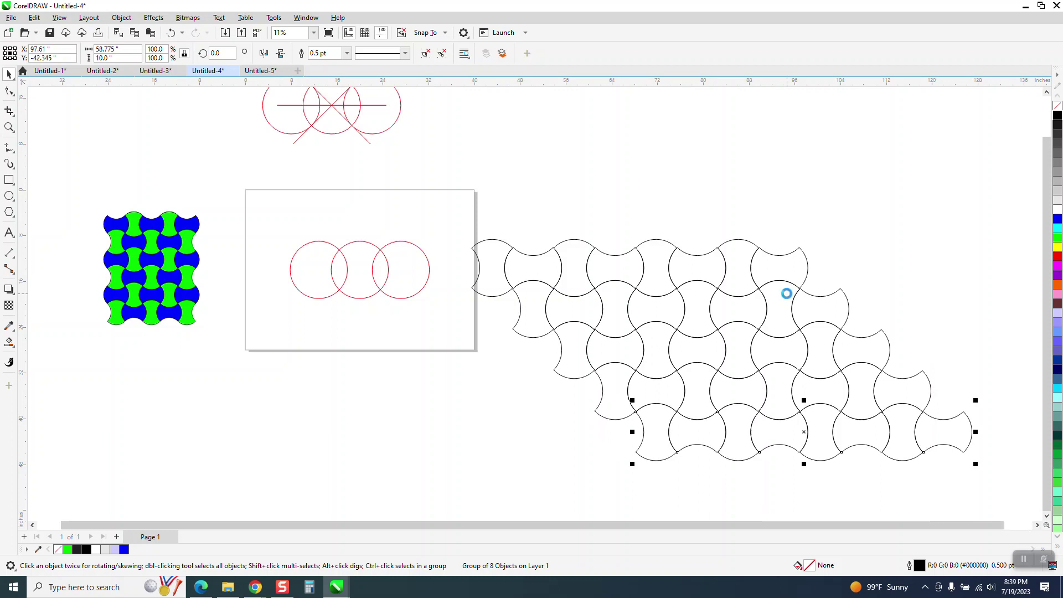
- Inspect the gap where four tiles meet, and Smart-fill the first two upright tiles of the top row with green
click(9, 127)
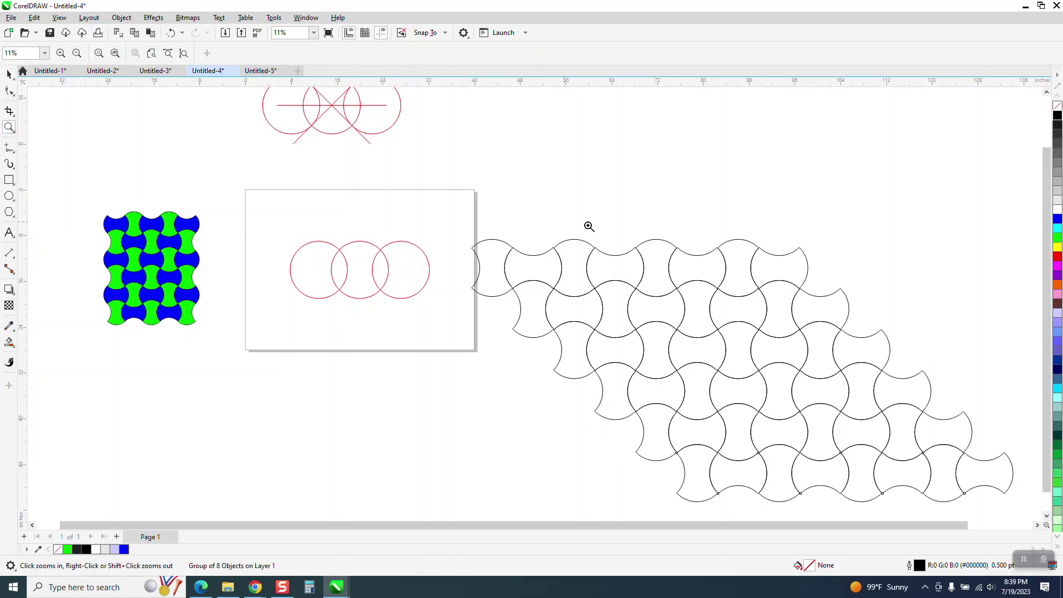
drag(679, 283, 696, 305)
drag(382, 266, 458, 308)
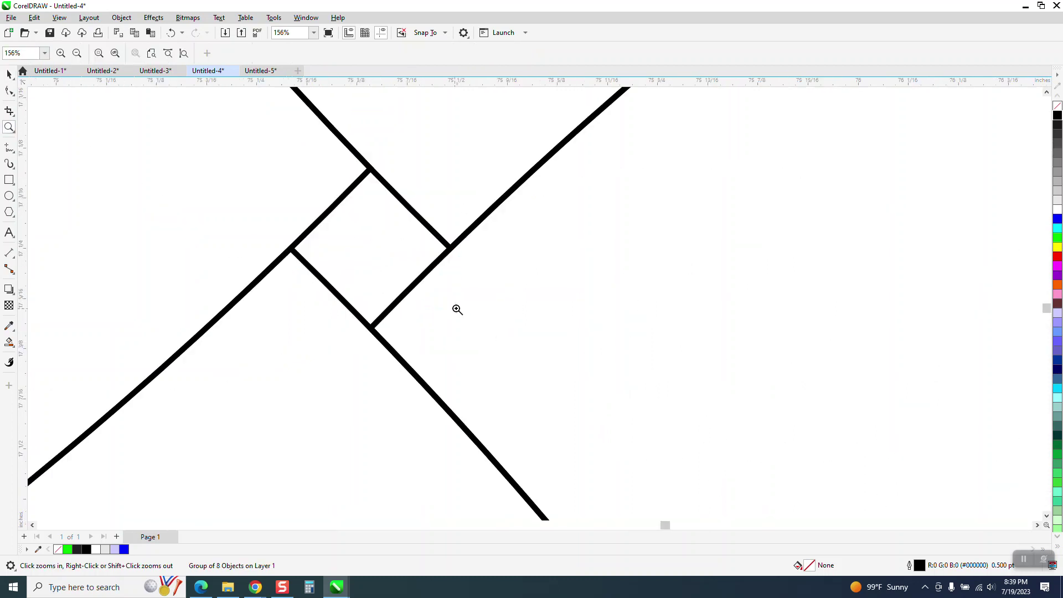
scroll(455, 309, down, 10)
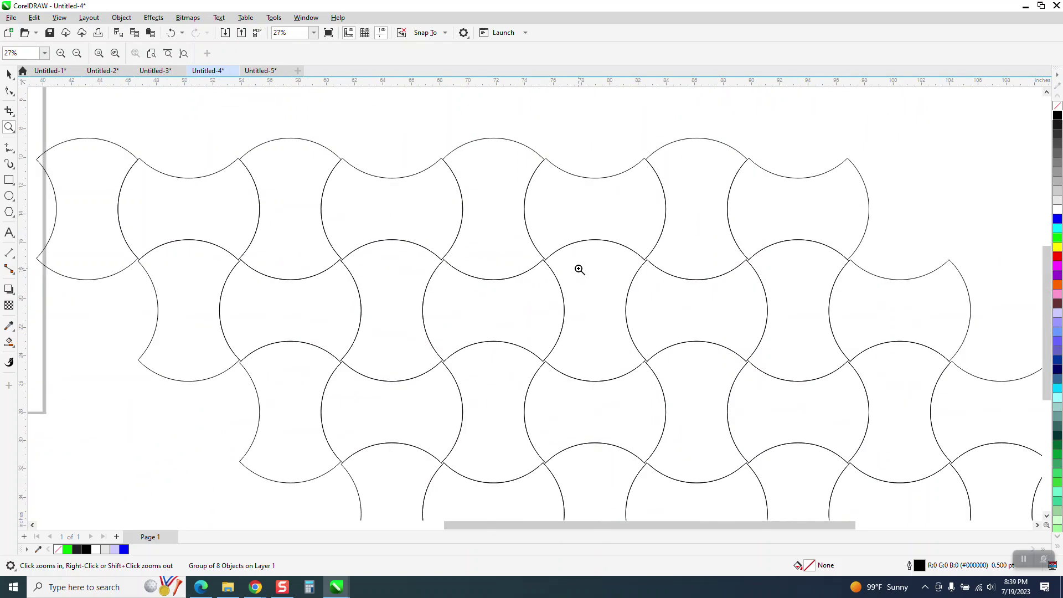
click(9, 75)
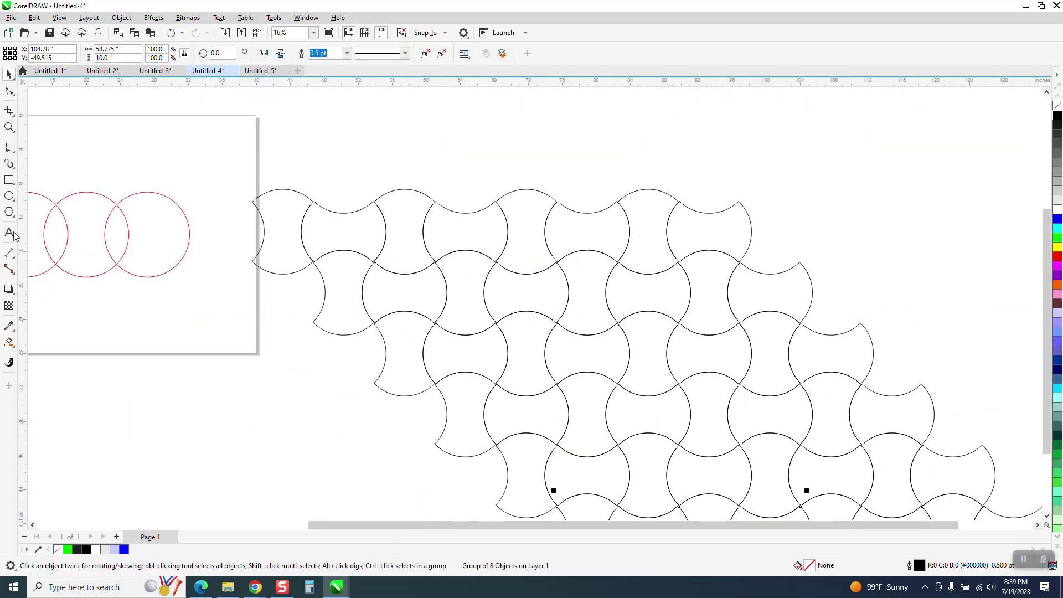
click(9, 326)
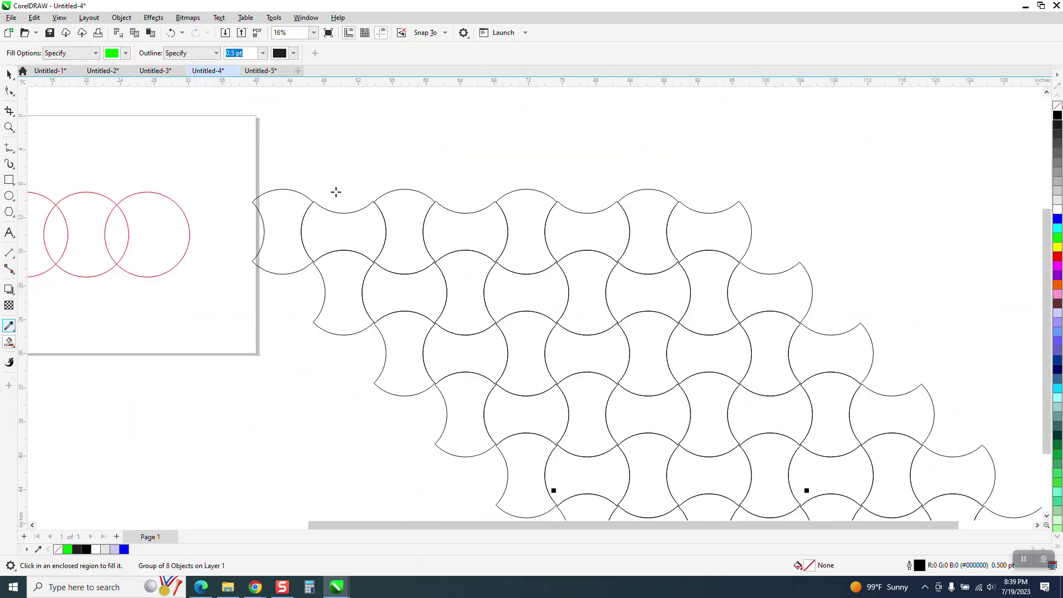
click(291, 219)
click(399, 230)
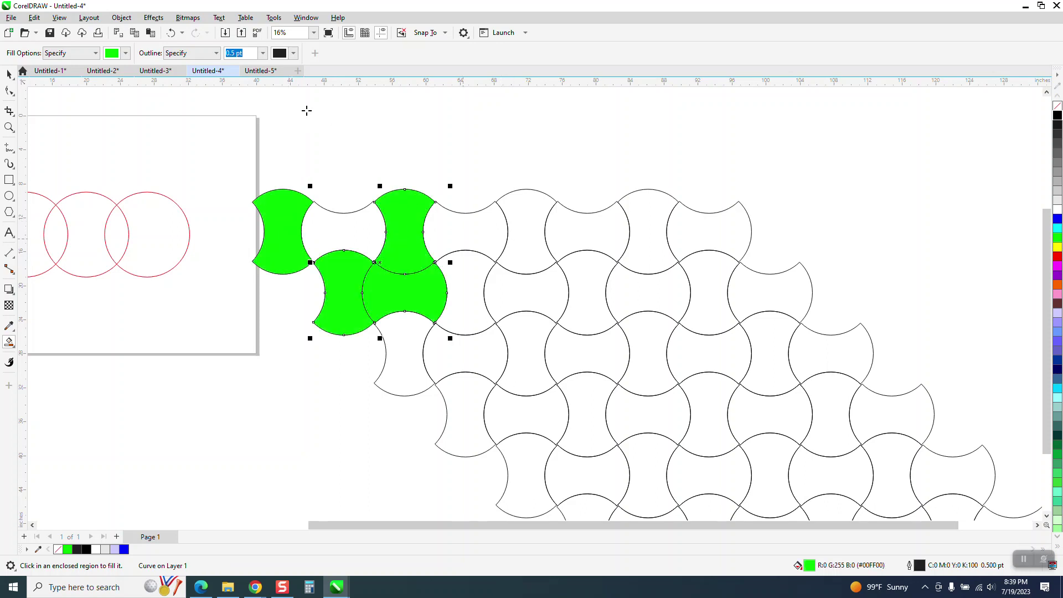
- Try to Smart-fill further single tiles of the pattern with green, undoing each fill
key(ctrl+z)
click(406, 224)
click(170, 32)
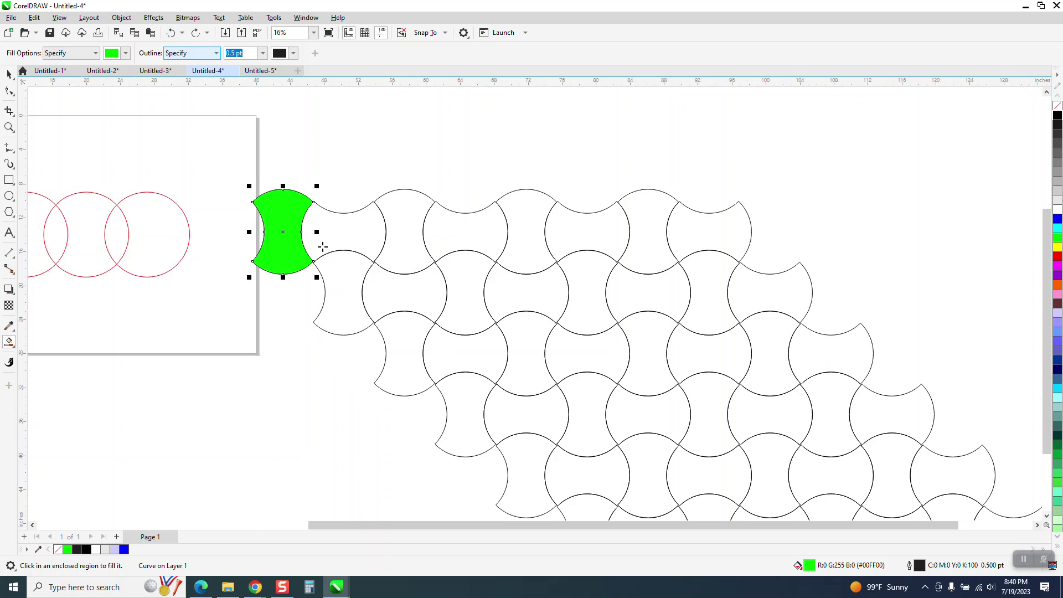
click(396, 294)
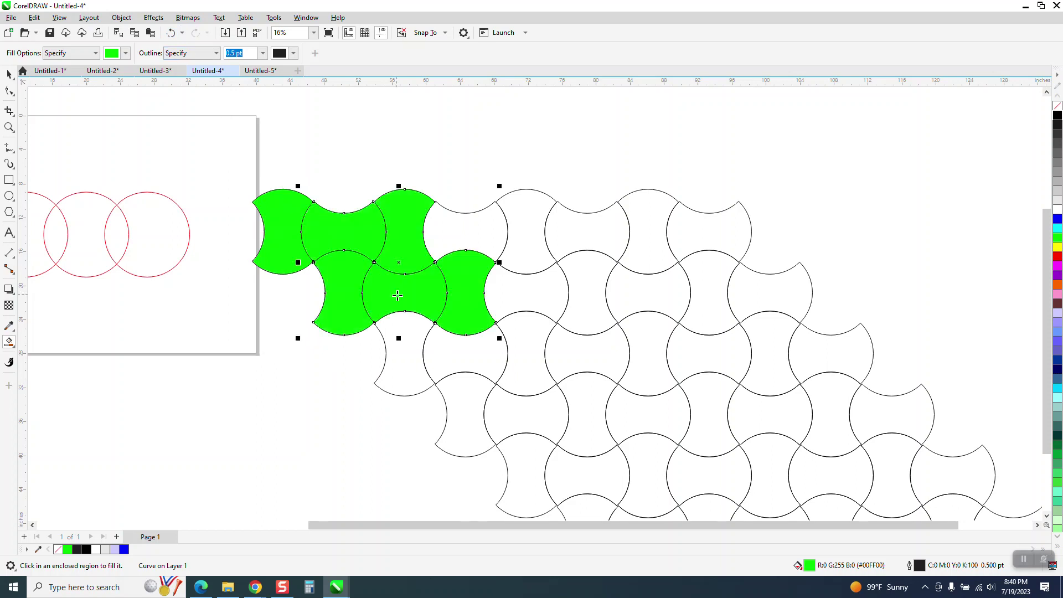
click(170, 33)
click(539, 213)
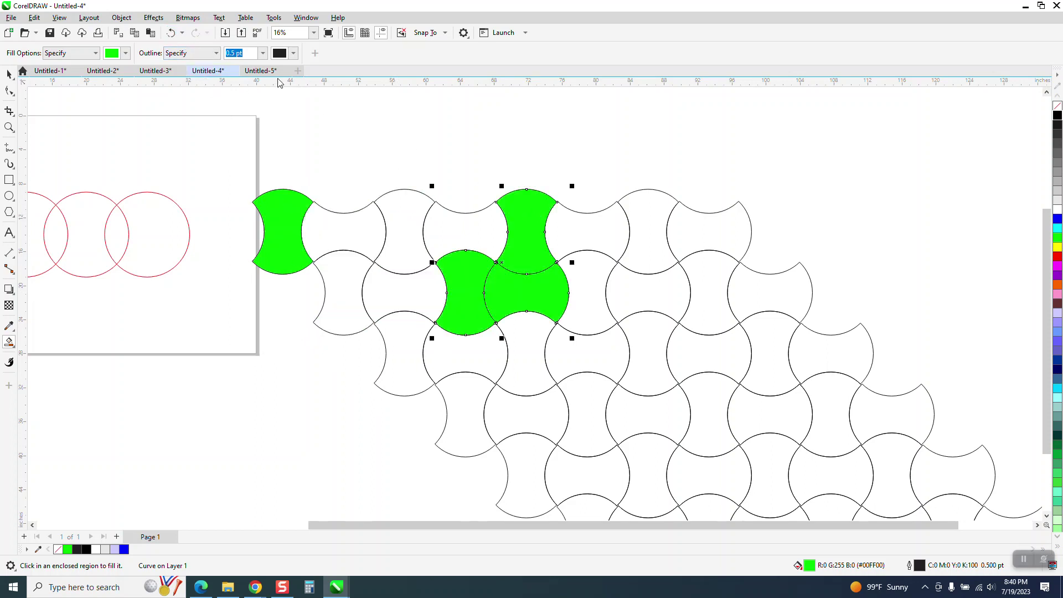
click(170, 33)
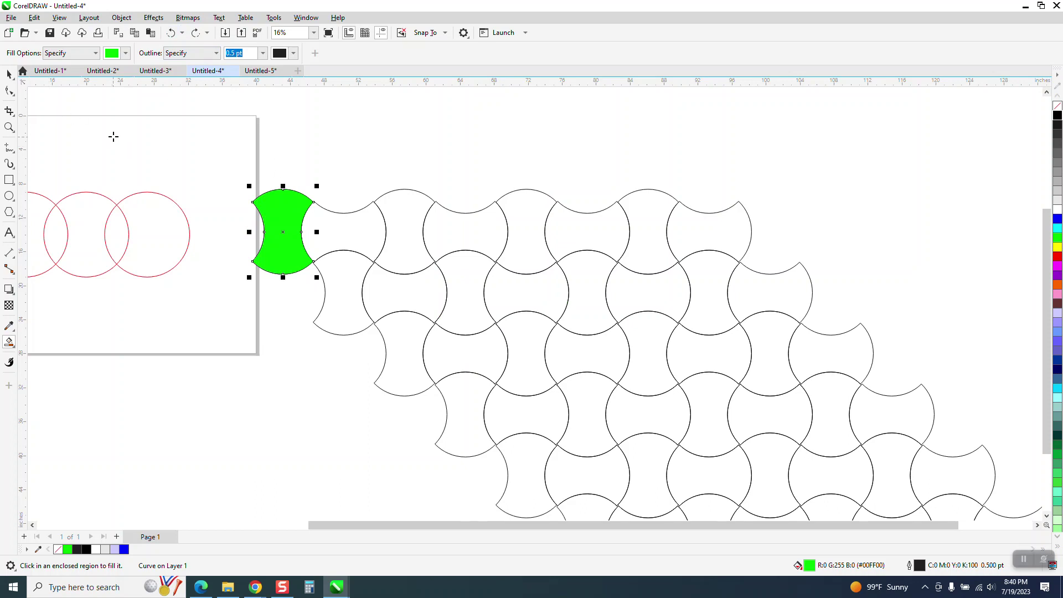
- Undo the fill and the row copies back to the single unfilled row of eight shapes
click(9, 74)
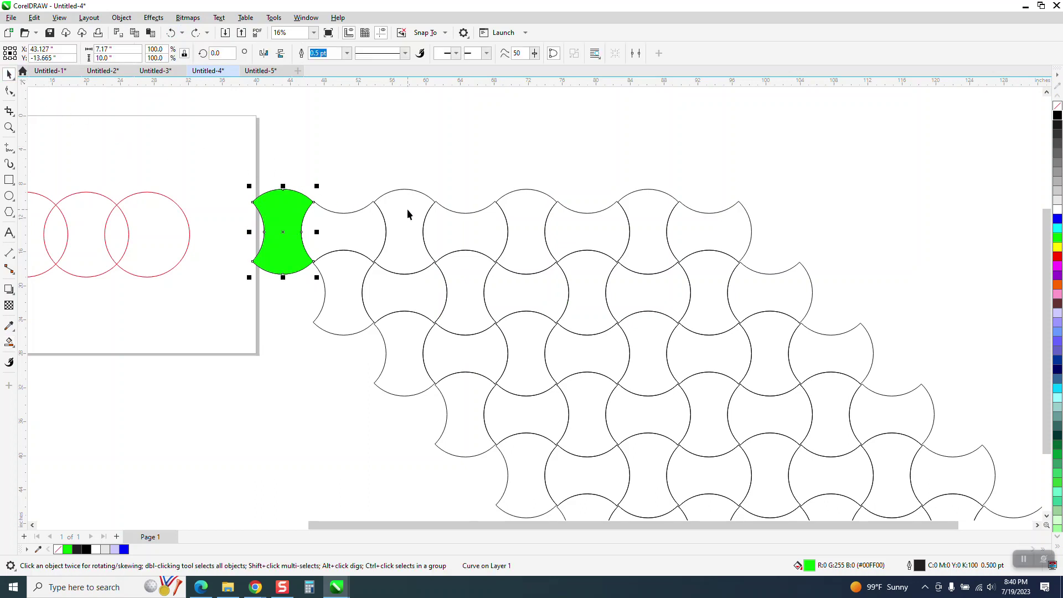
click(181, 33)
click(200, 140)
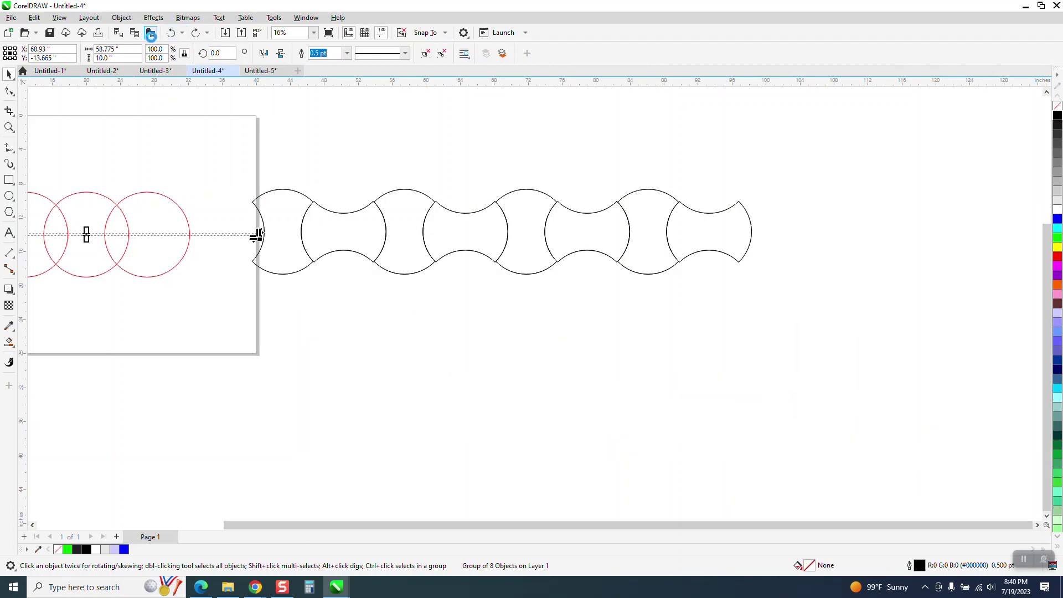
- Ungroup the row of eight shapes and delete all but the first upright and horizontal pair
click(392, 216)
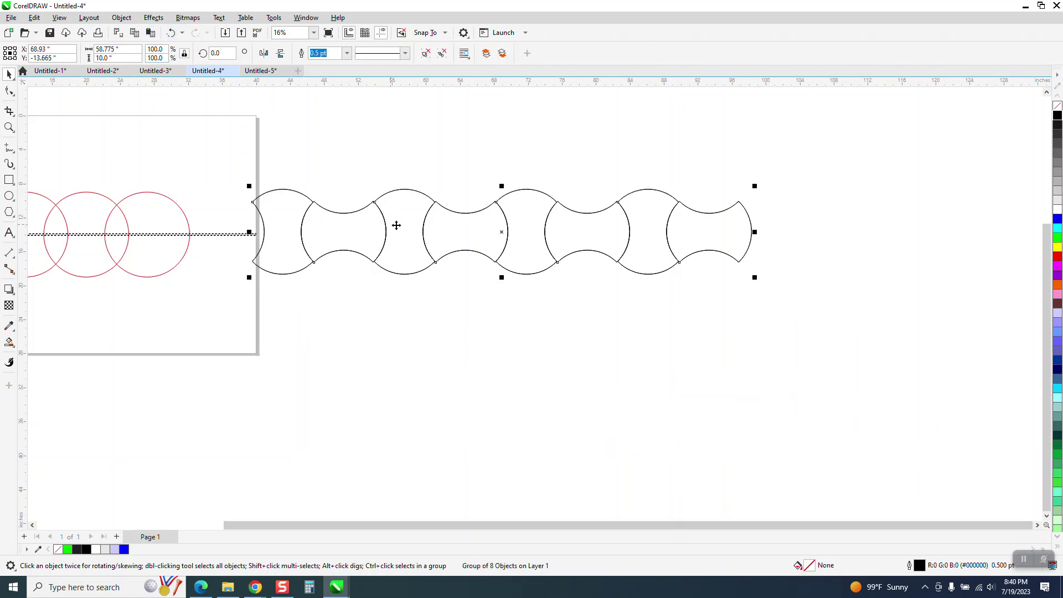
click(118, 20)
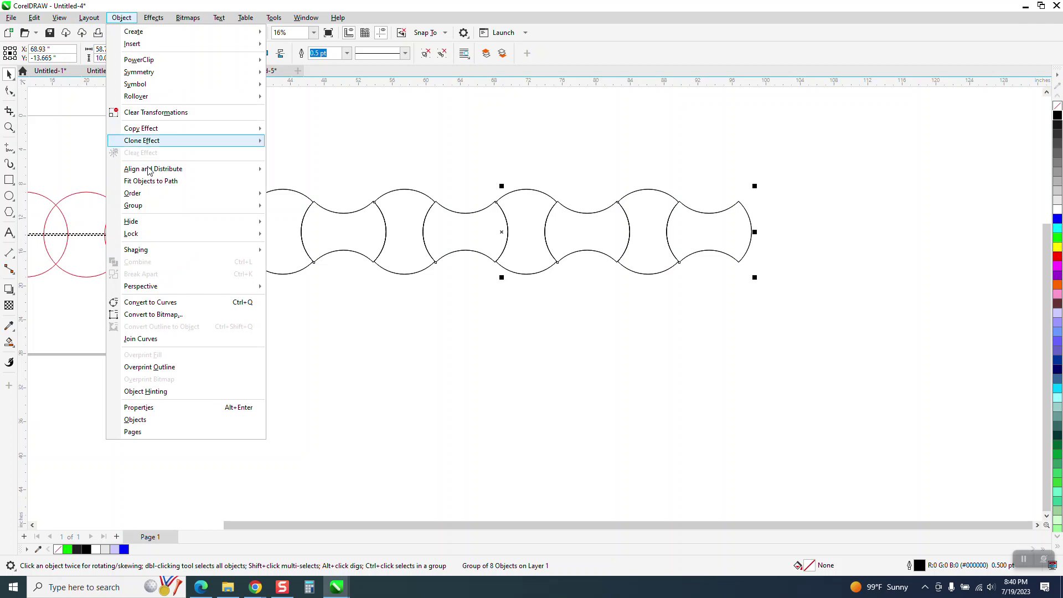
mouse_move(164, 206)
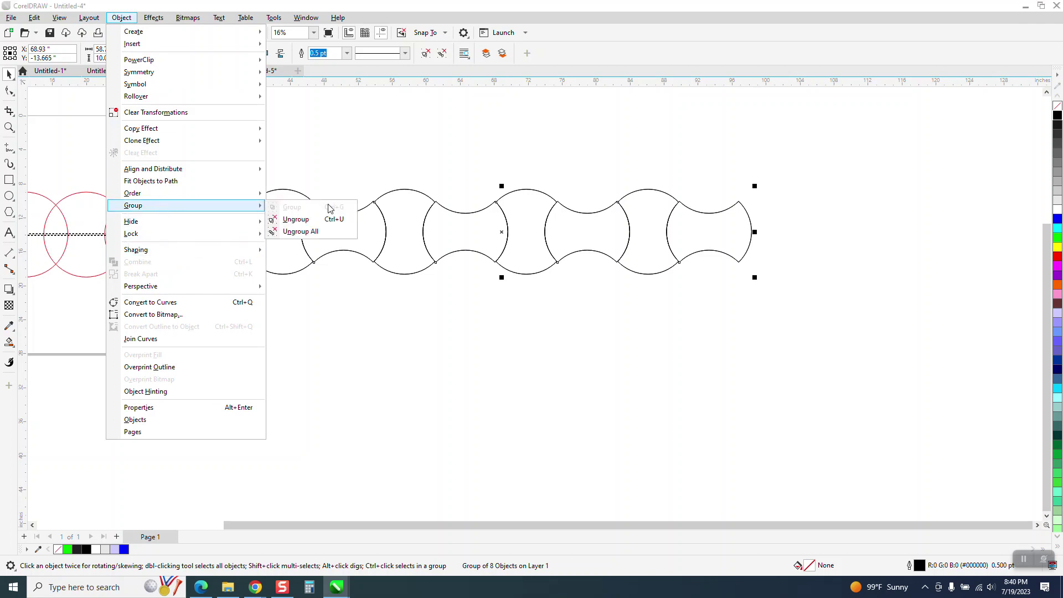
click(302, 219)
drag(363, 165, 802, 316)
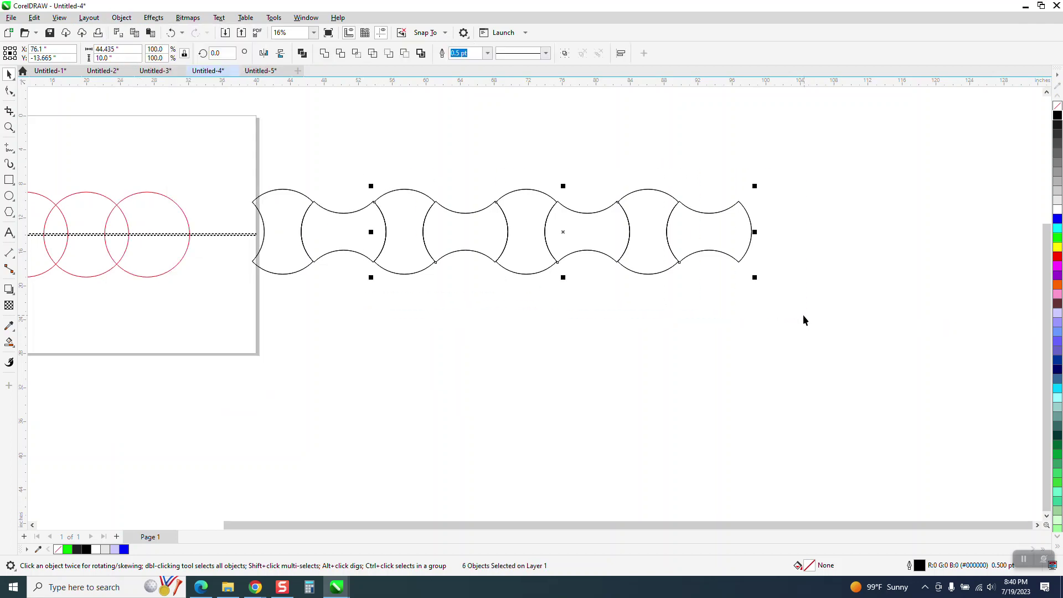
click(802, 315)
click(628, 268)
key(Delete)
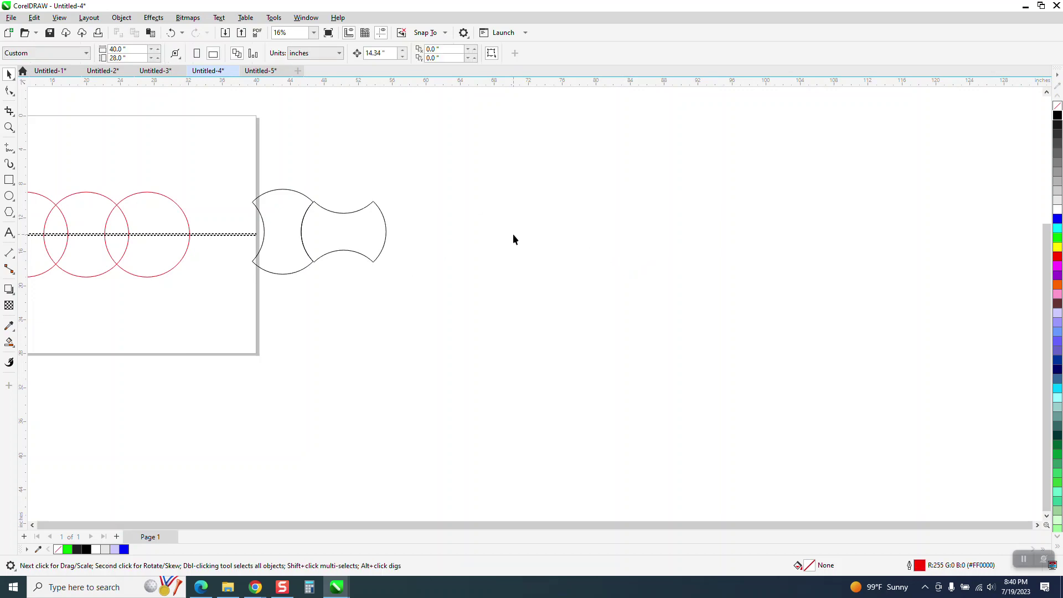
- Move the horizontal shape away from the upright one, and undo the move
drag(362, 230, 420, 231)
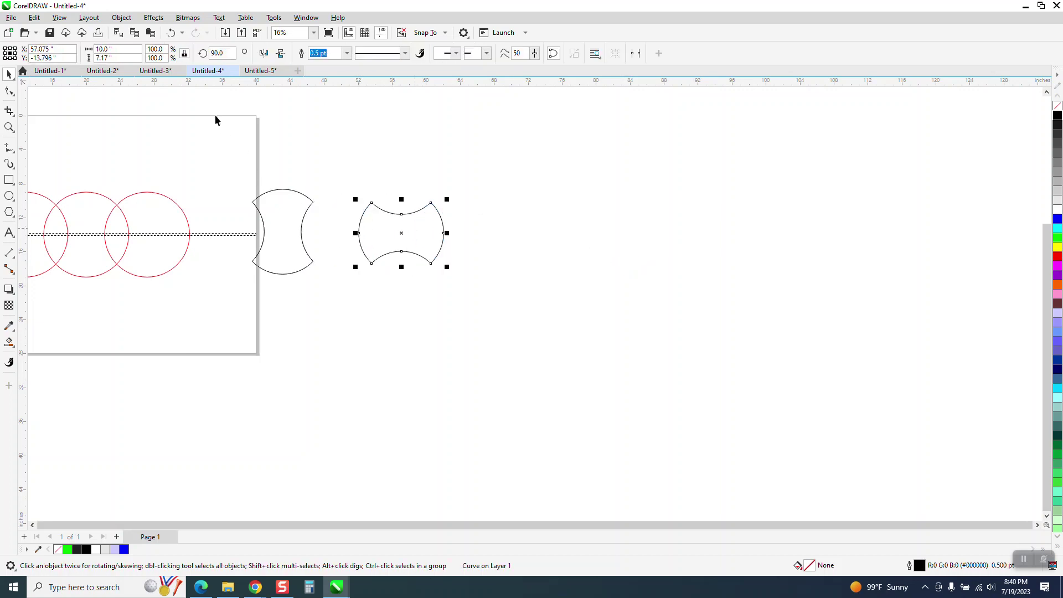
click(171, 33)
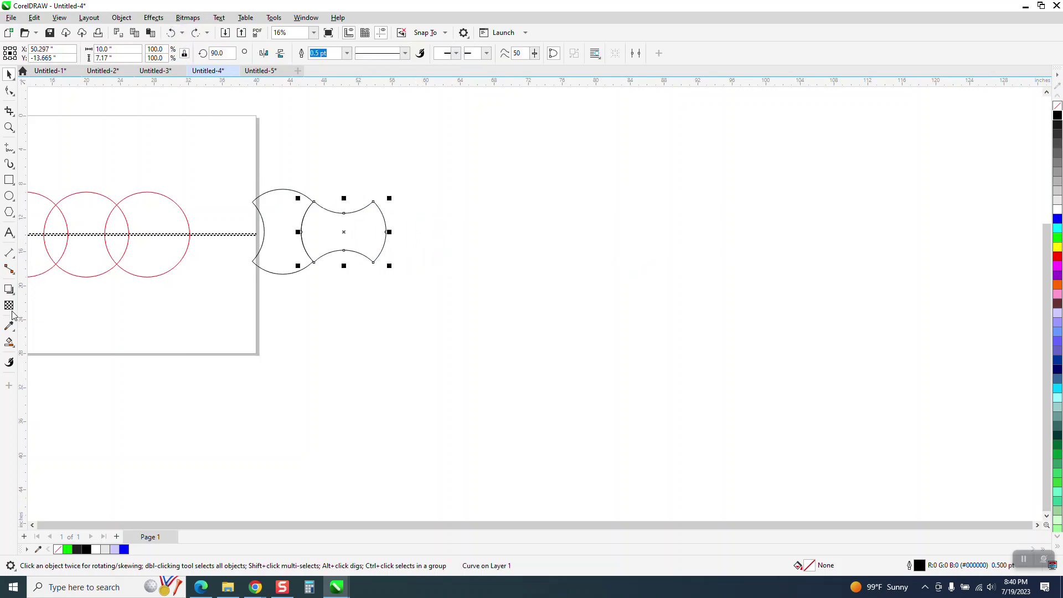
click(337, 103)
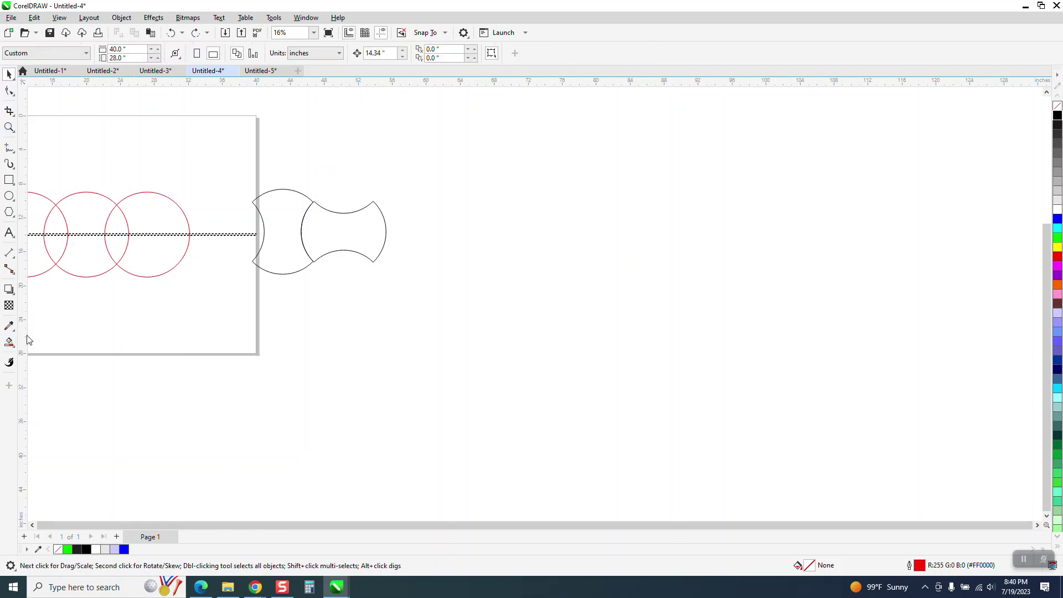
- Smart-fill the upright shape with green and the horizontal shape with blue
click(9, 343)
click(278, 207)
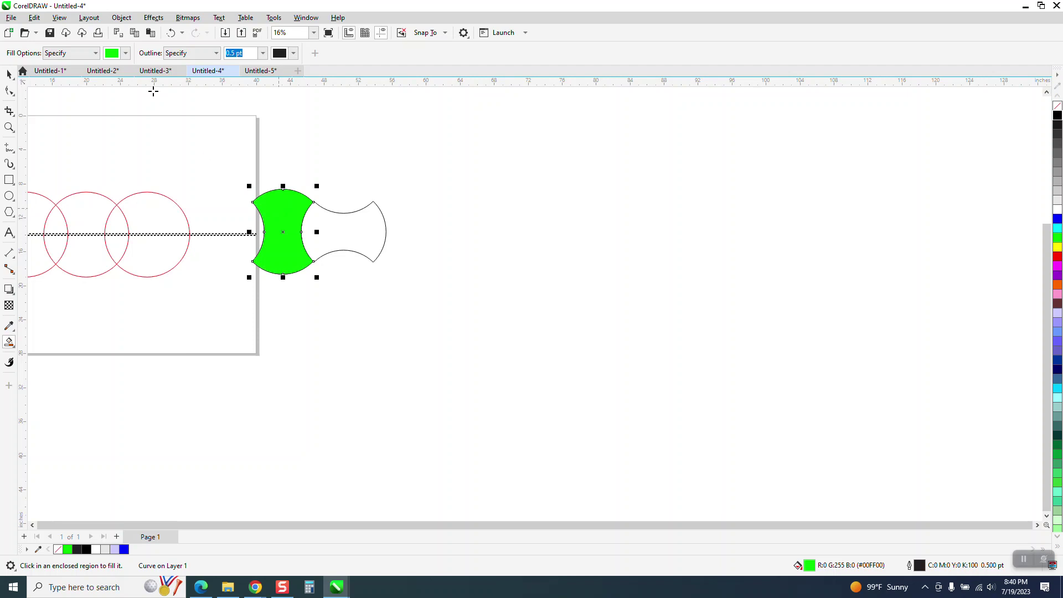
click(125, 52)
click(161, 122)
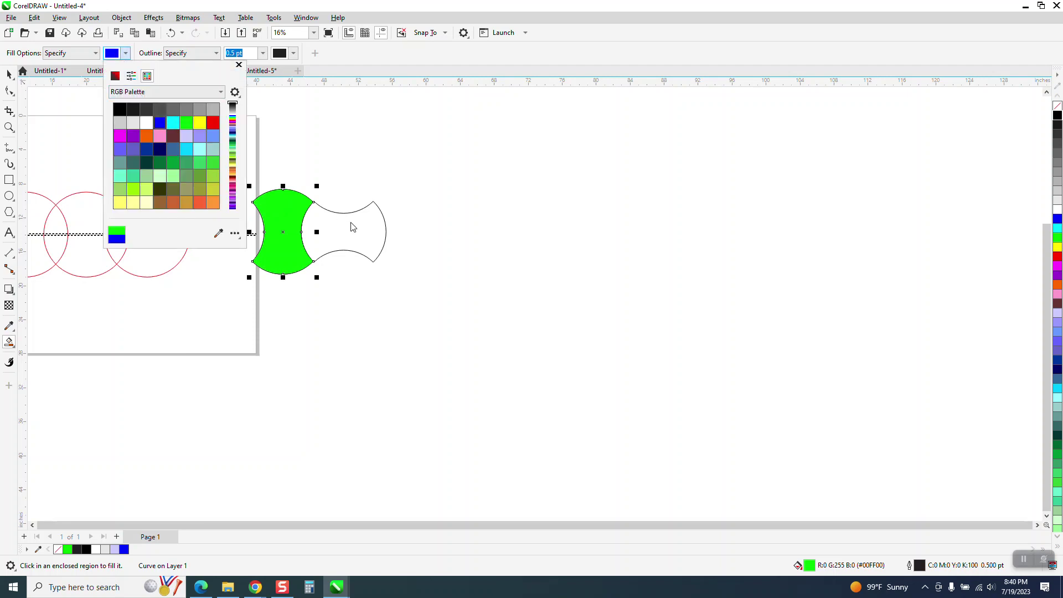
click(354, 226)
- Group the green and blue pair and nudge it 14.34 inches to the right
click(9, 74)
drag(209, 149, 433, 301)
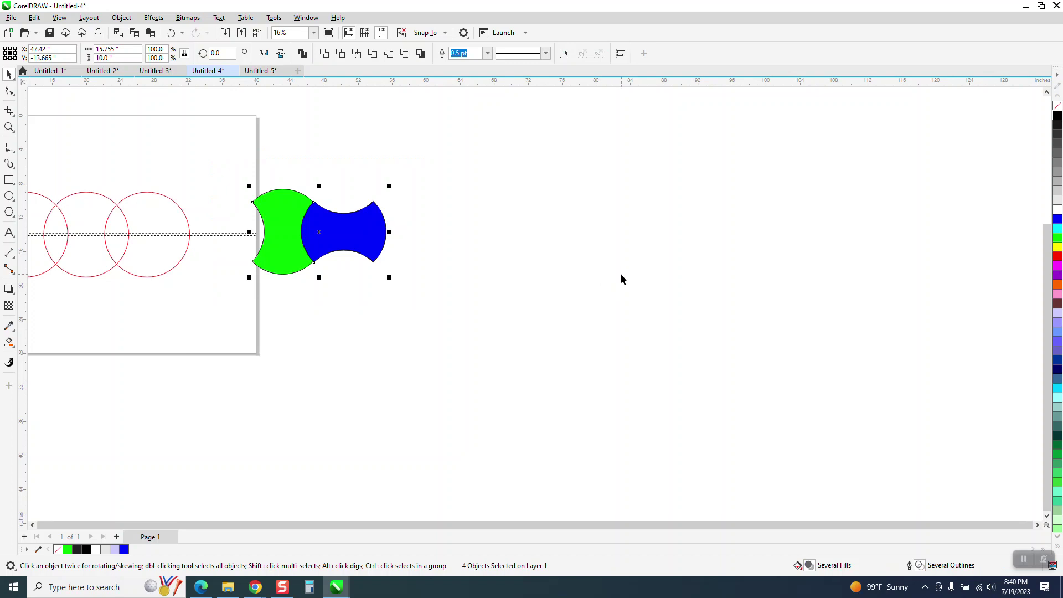
key(ctrl+g)
key(Right)
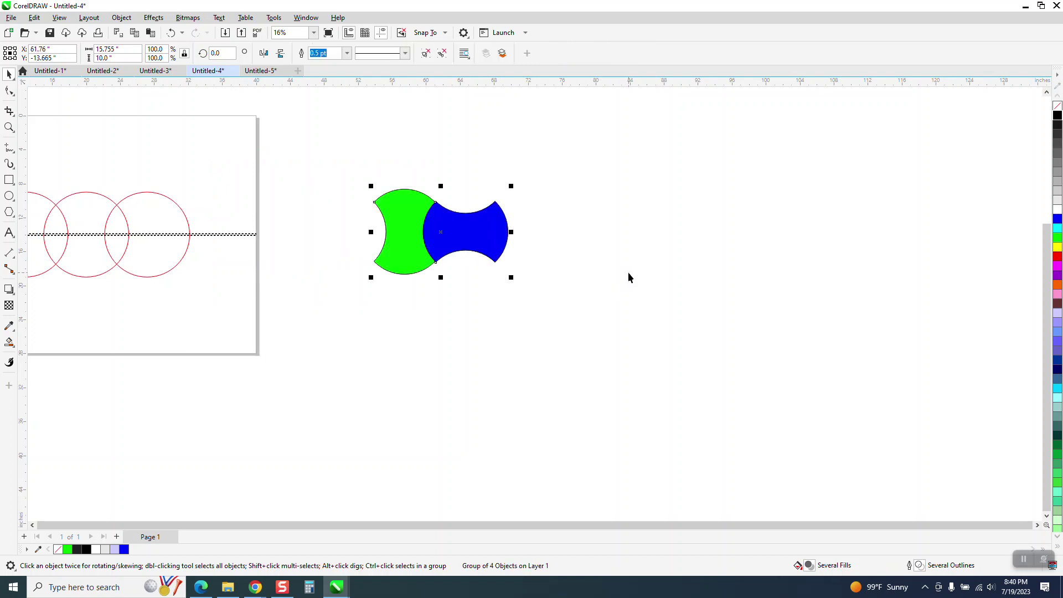
- Duplicate the coloured pair four times to form a row of five pairs
key(ctrl+d)
key(ctrl+d)
key(ctrl+d)
key(ctrl+d)
scroll(415, 228, down, 1)
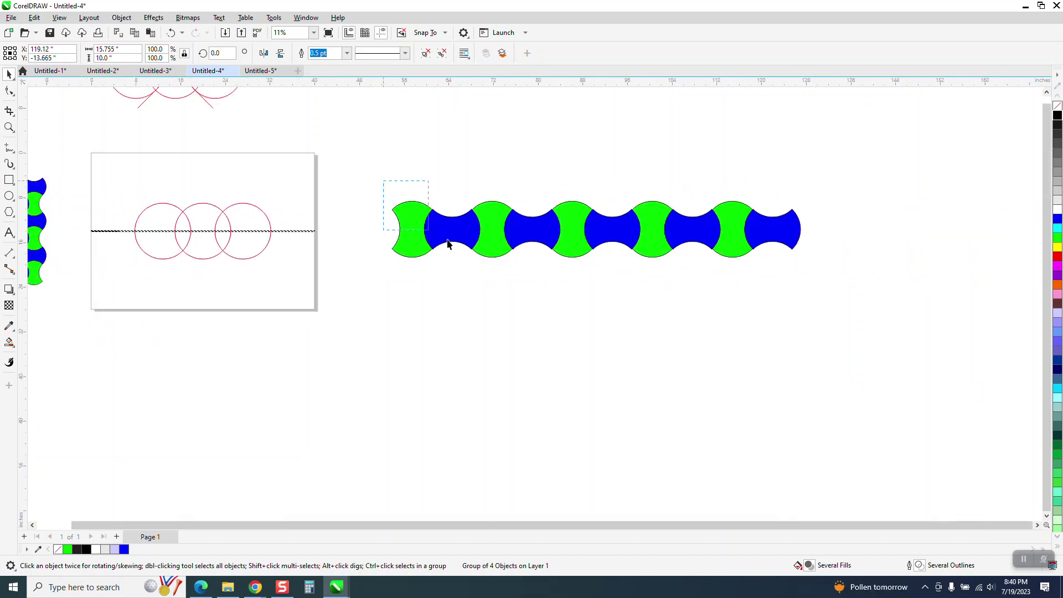
- Group the row, place an interlocking copy diagonally down and left, and copy both rows straight down to make four rows
drag(886, 314, 894, 321)
key(ctrl+g)
drag(656, 203, 616, 246)
drag(348, 173, 895, 372)
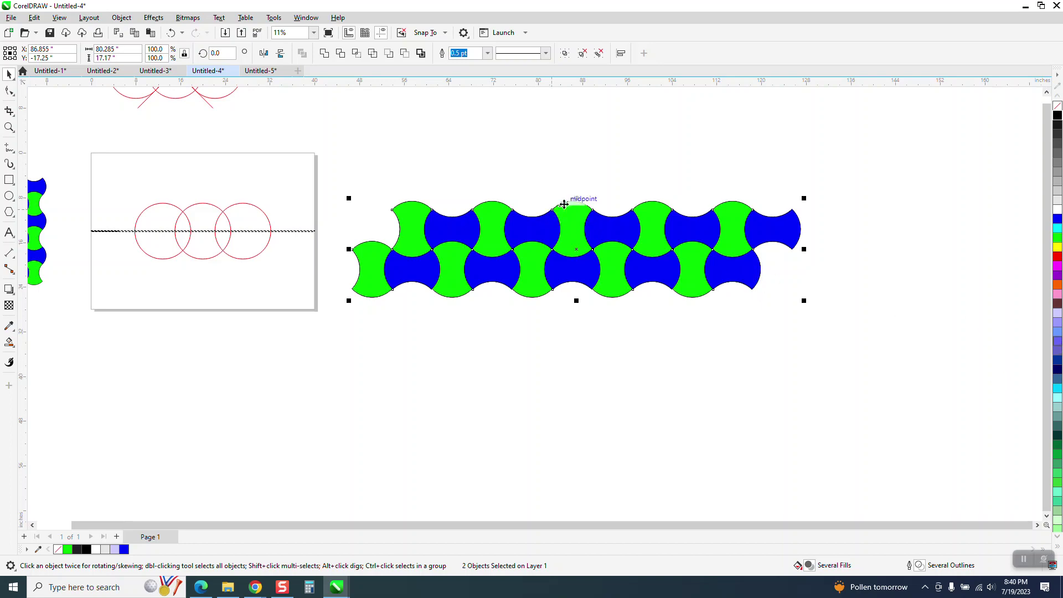
drag(569, 203, 573, 288)
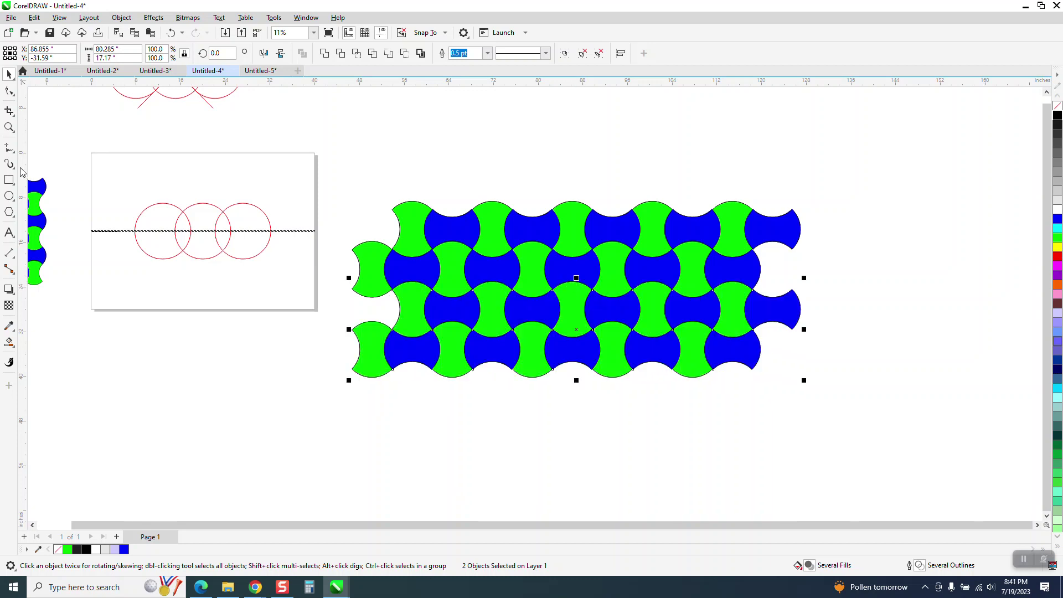
- Examine the point where four coloured tiles meet between the first two rows
click(9, 126)
drag(464, 237, 550, 274)
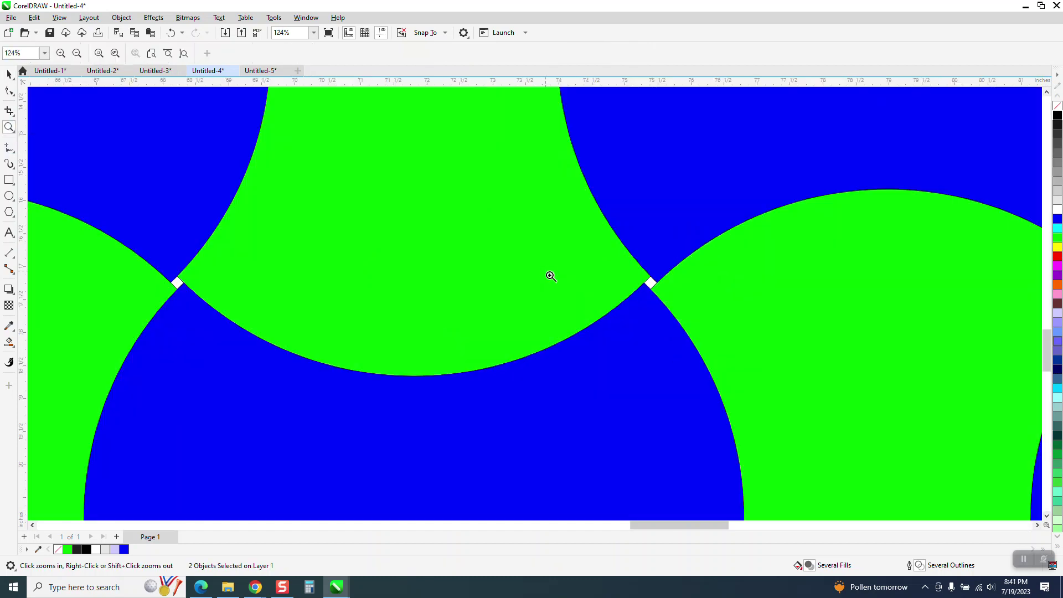
drag(631, 282, 677, 316)
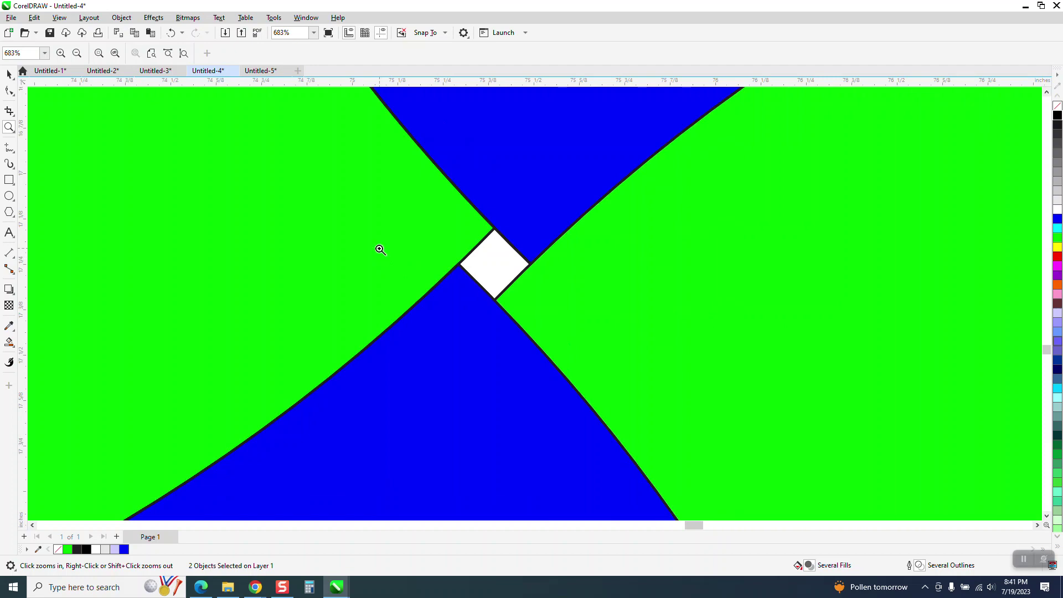
scroll(475, 238, down, 8)
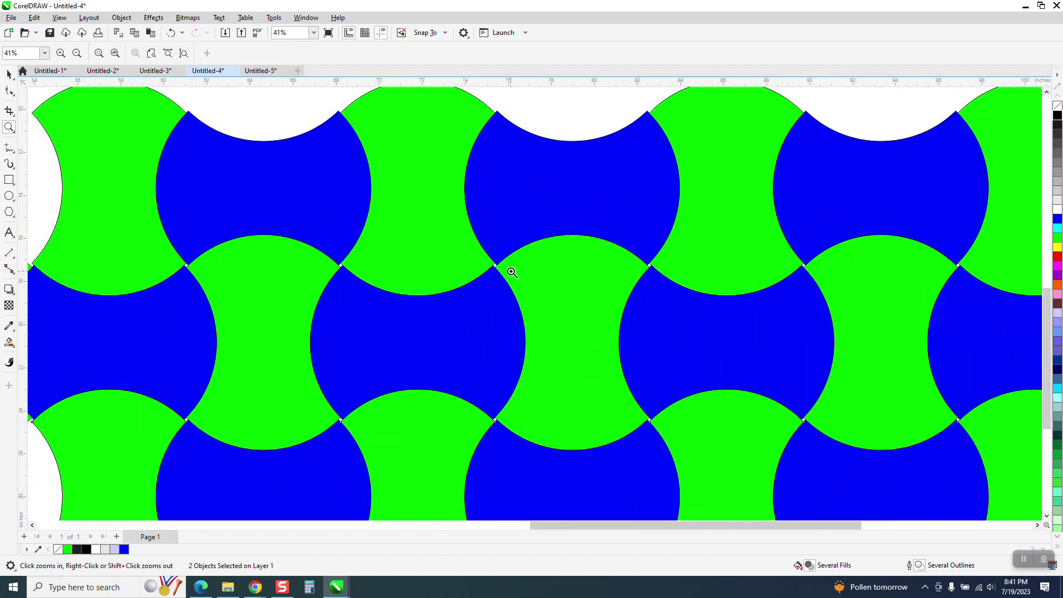
scroll(511, 272, down, 1)
scroll(447, 246, down, 3)
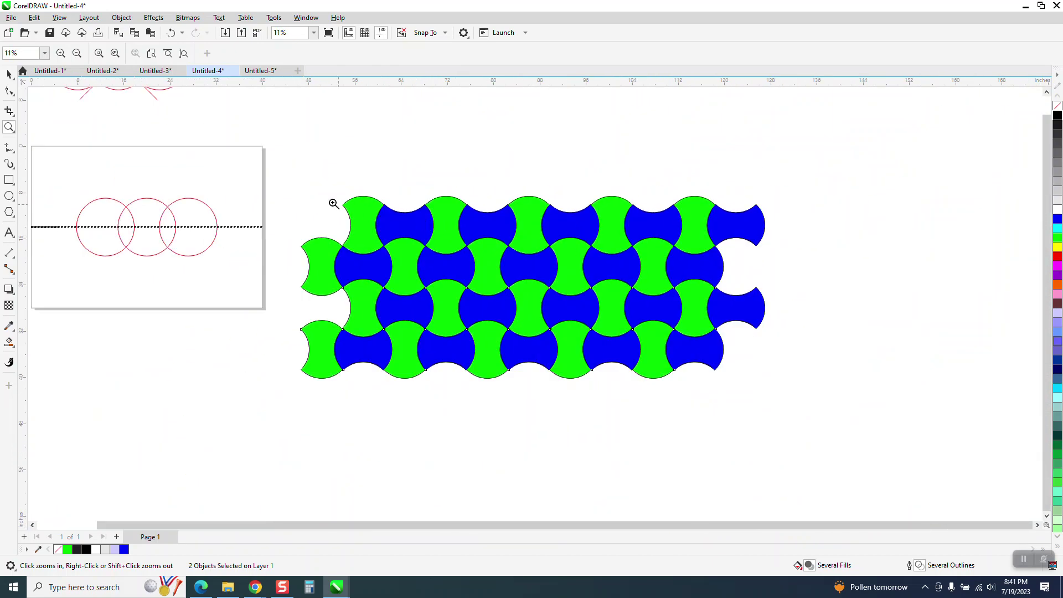
- Select all four coloured rows and ungroup them into tile pairs
click(9, 74)
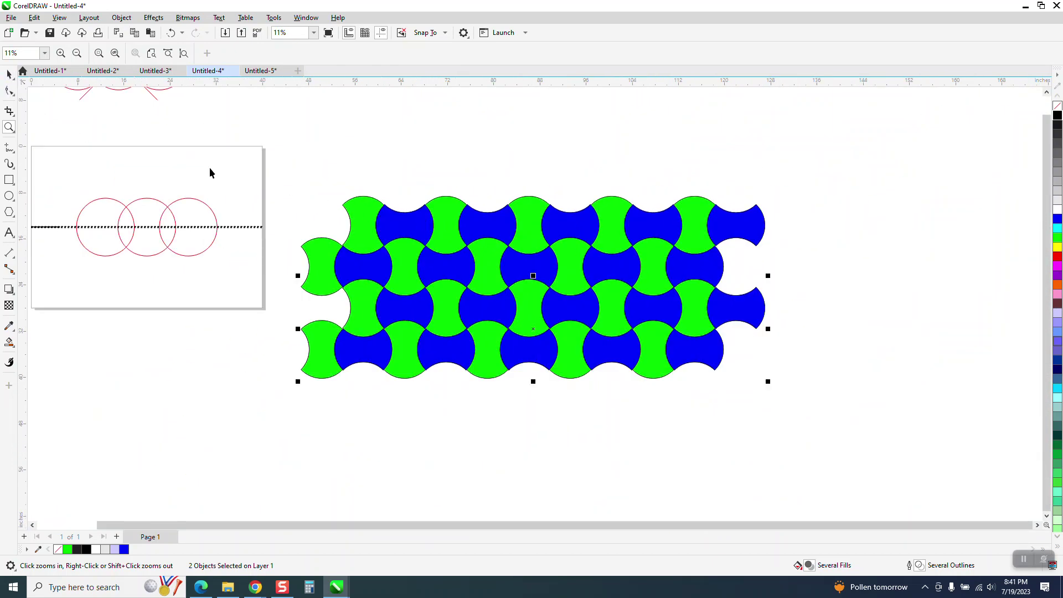
click(317, 249)
drag(275, 176, 786, 450)
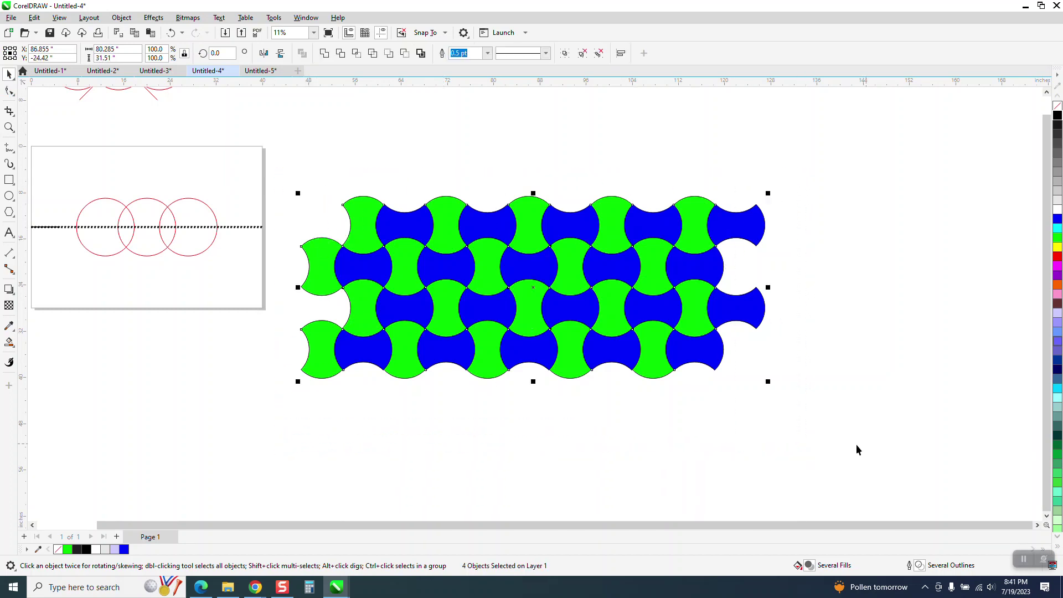
click(154, 17)
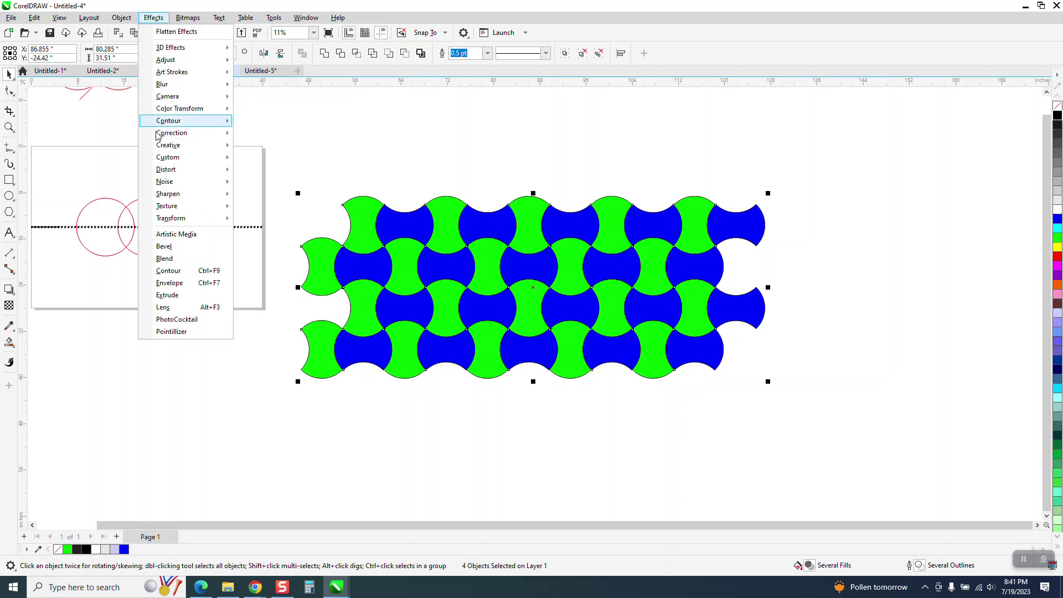
key(Escape)
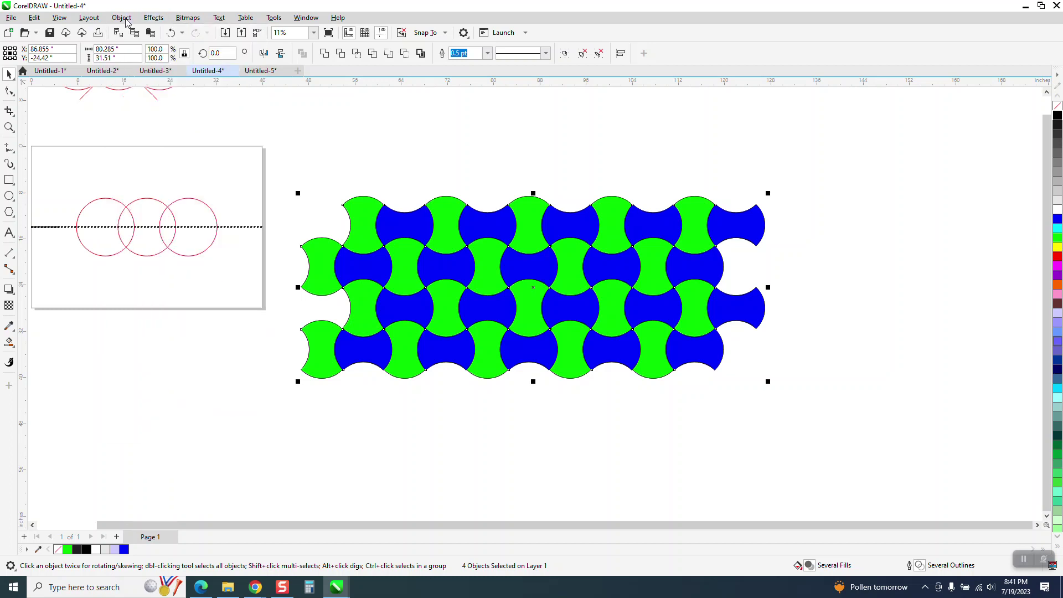
click(121, 17)
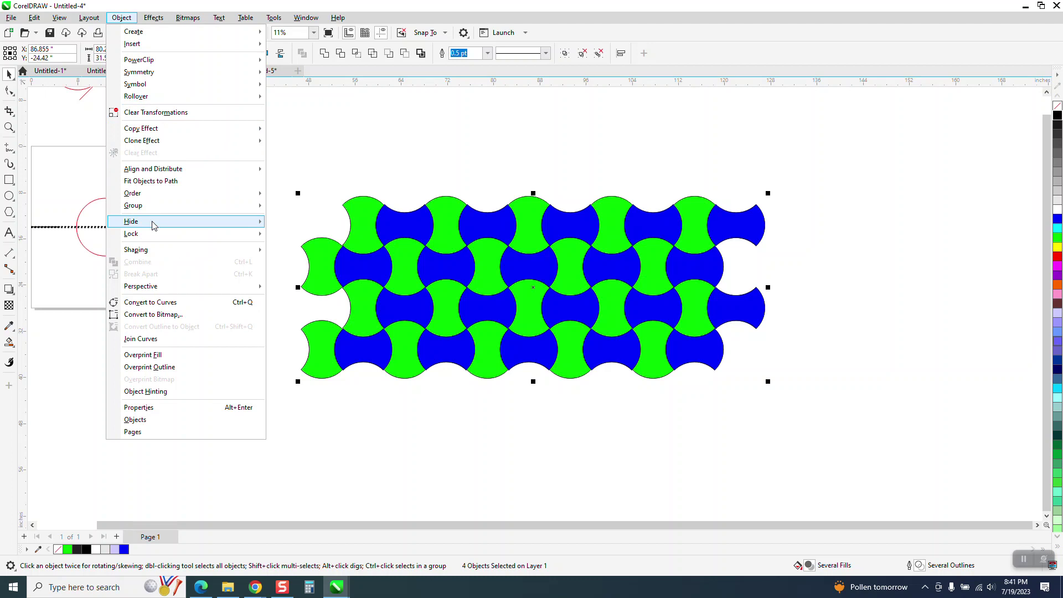
mouse_move(152, 206)
click(292, 207)
- Select the whole pattern and ungroup all the pairs into individual tiles
click(316, 245)
drag(293, 172, 928, 395)
click(122, 18)
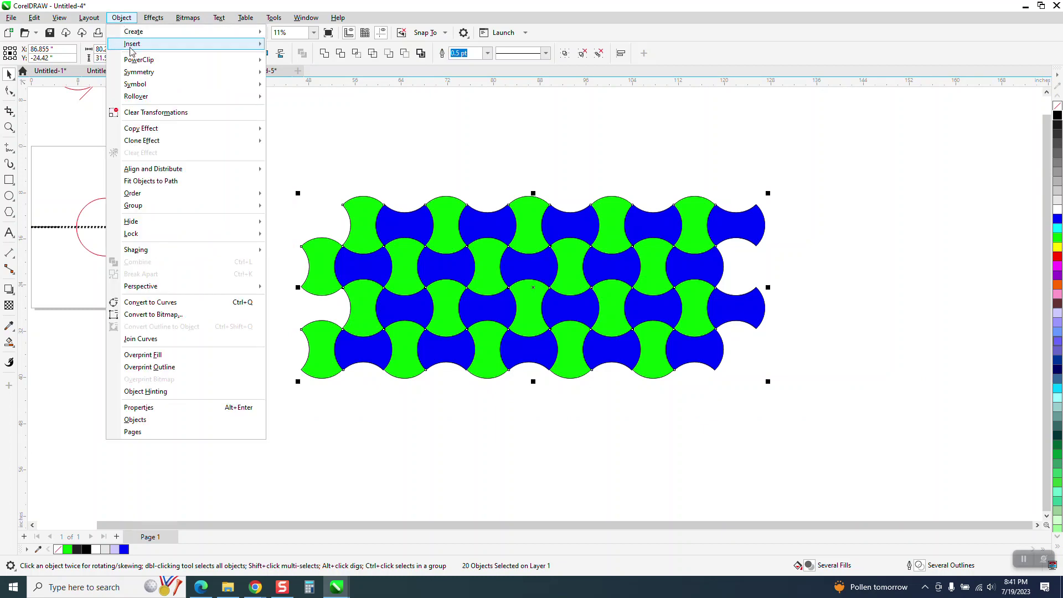
mouse_move(157, 206)
click(319, 232)
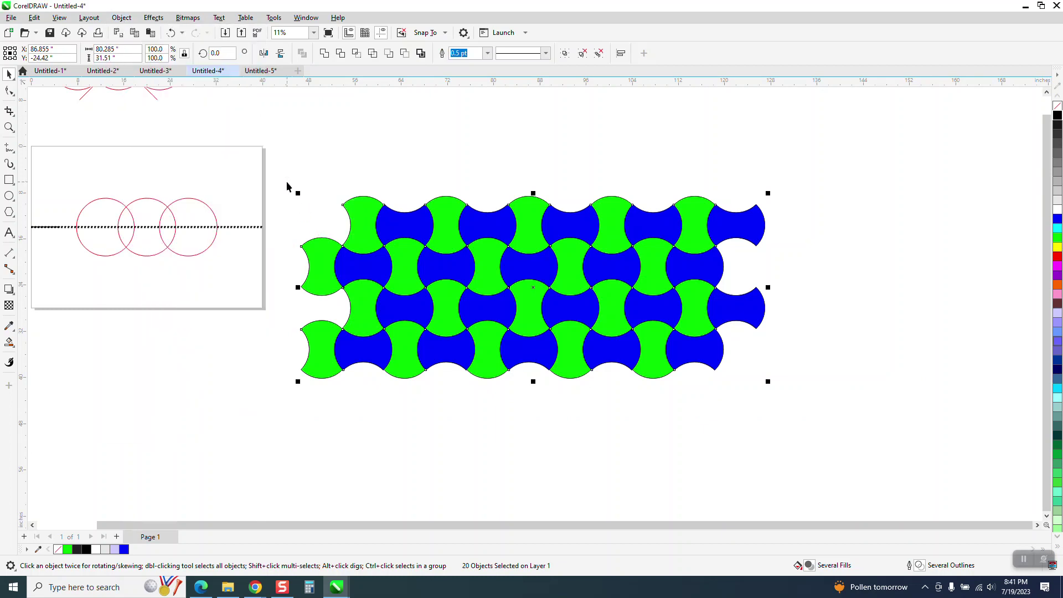
- Delete both layers of the green tiles protruding at the left end of the second and fourth rows
click(318, 256)
key(Delete)
click(333, 353)
key(Delete)
click(307, 271)
key(Delete)
click(324, 349)
key(Delete)
- Delete both layers of the blue tiles protruding at the right end of the third and first rows
click(748, 320)
key(Delete)
click(747, 316)
key(Delete)
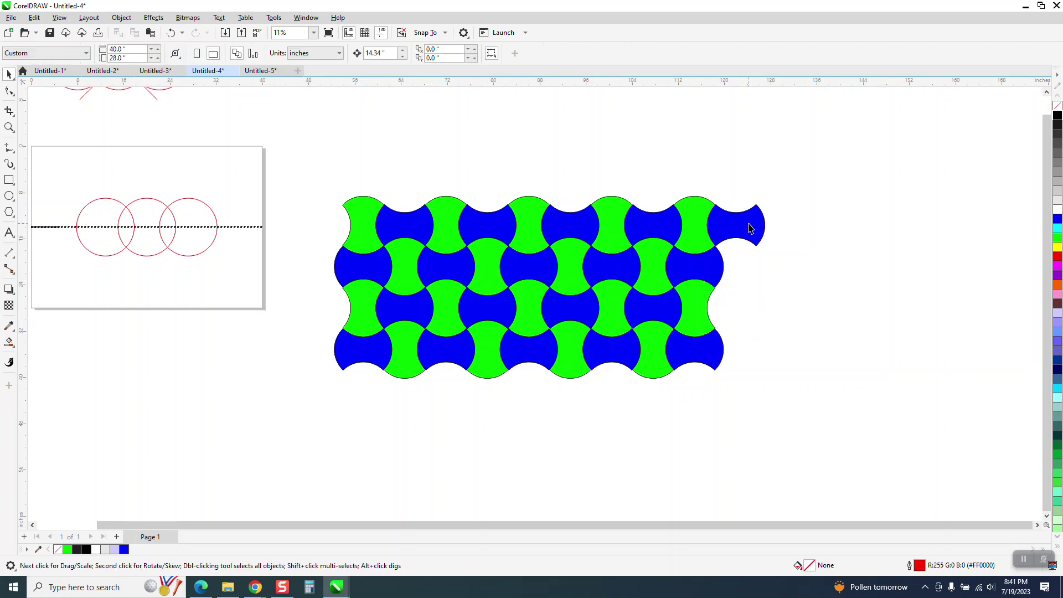
click(747, 228)
key(Delete)
click(747, 228)
key(Delete)
- Draw a rectangle about 84.25 by 38.15 inches around the entire tile pattern
drag(427, 305, 777, 415)
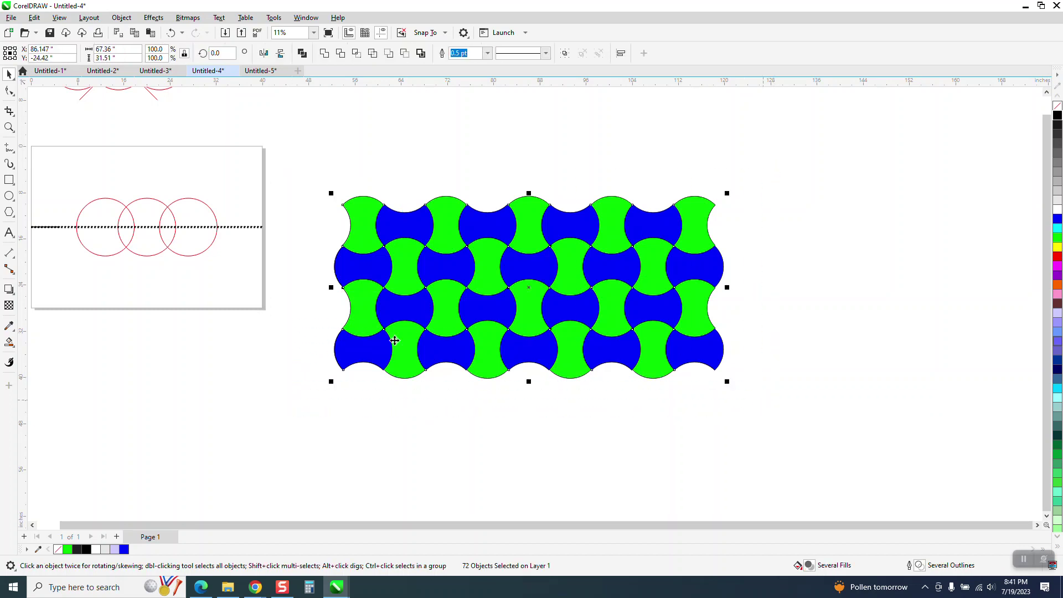
click(9, 180)
drag(285, 185, 771, 404)
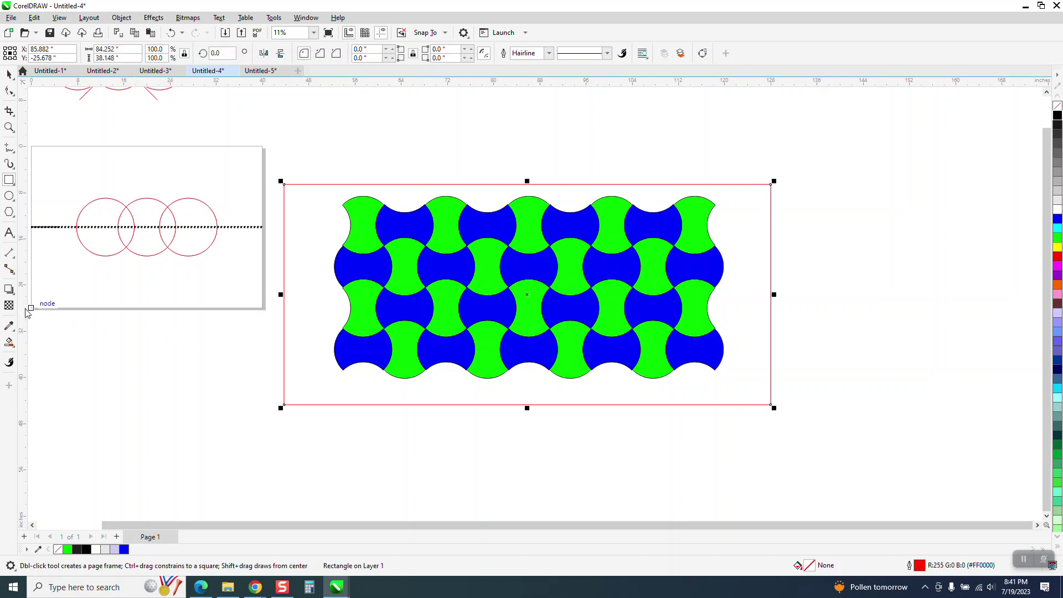
- Fill the rectangle around the tile pattern with red and send it to the back of the page
key(space)
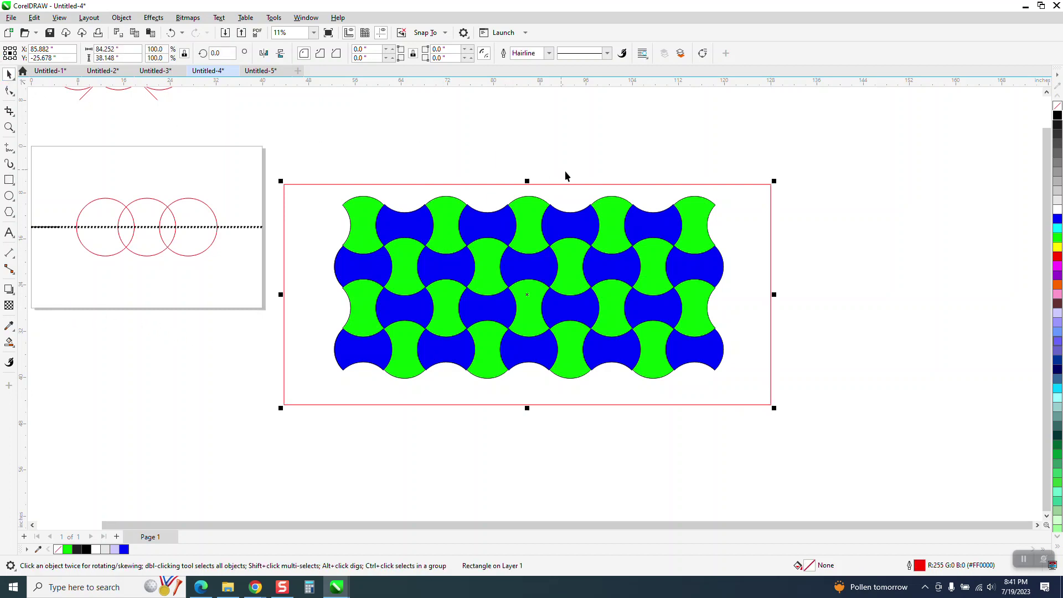
click(1057, 261)
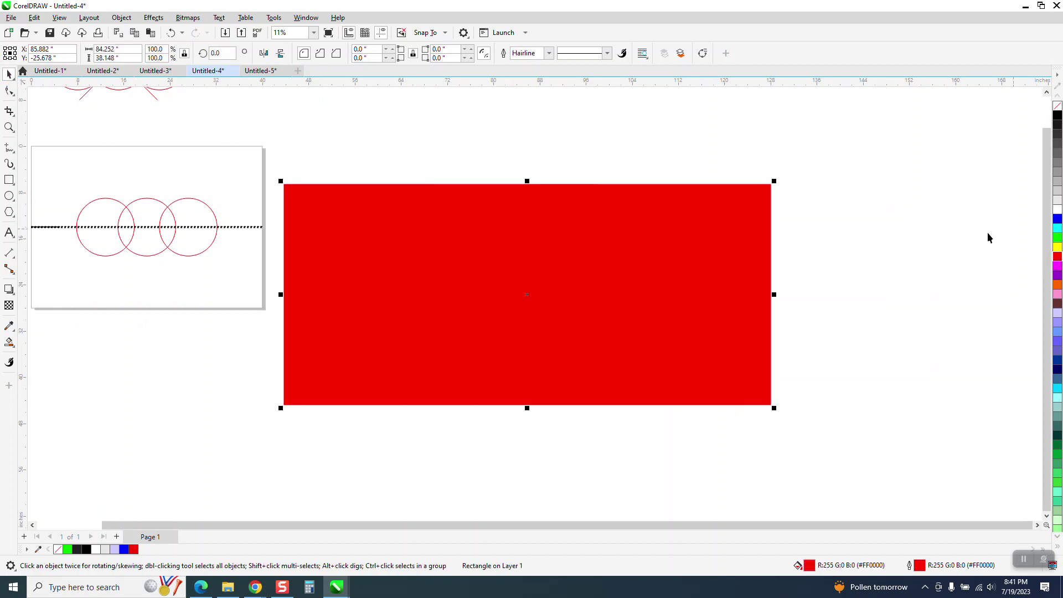
click(121, 18)
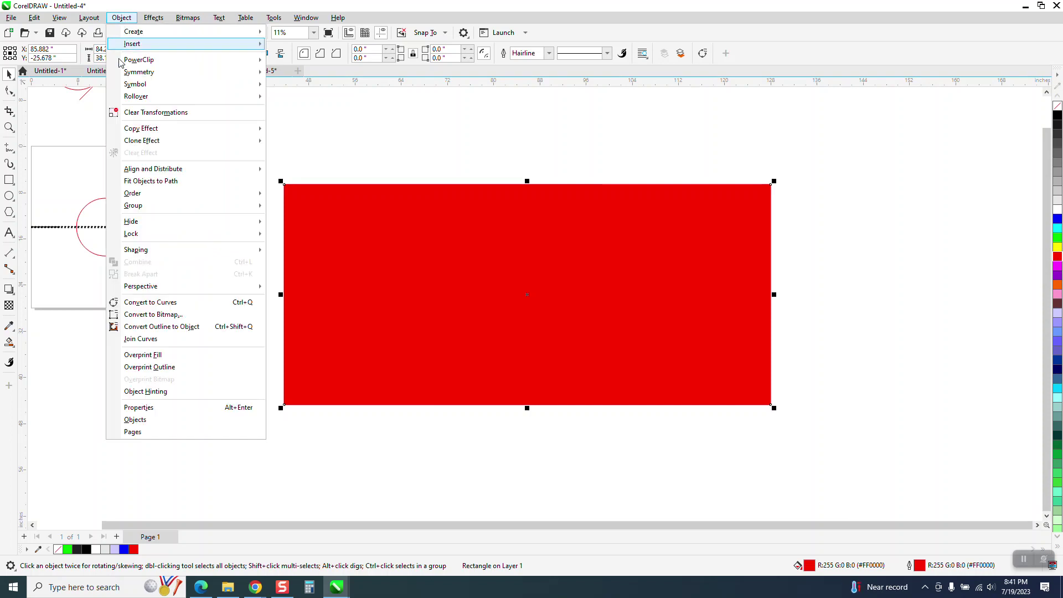
mouse_move(166, 198)
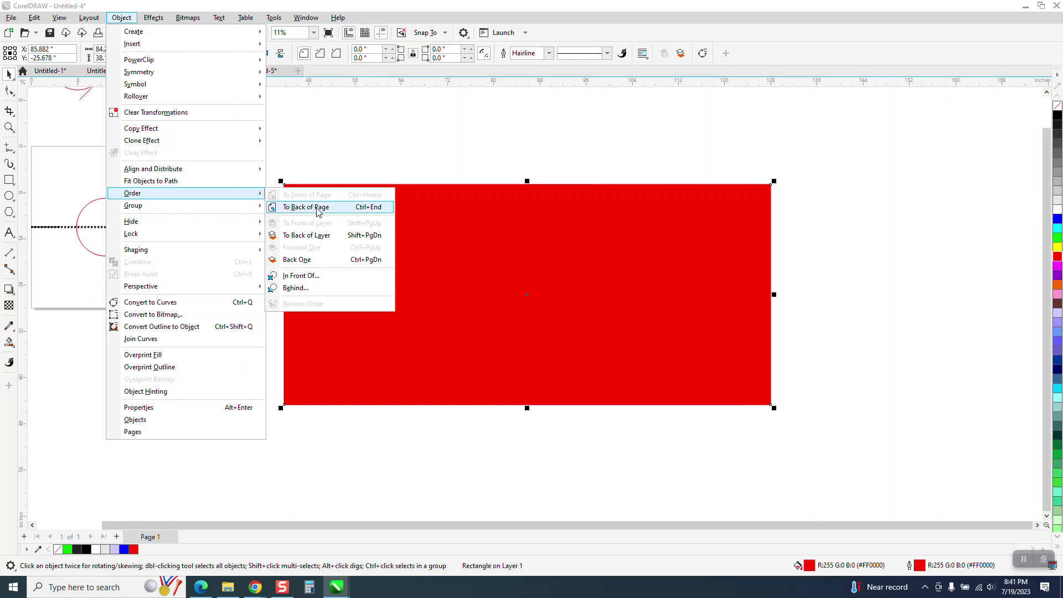
click(309, 206)
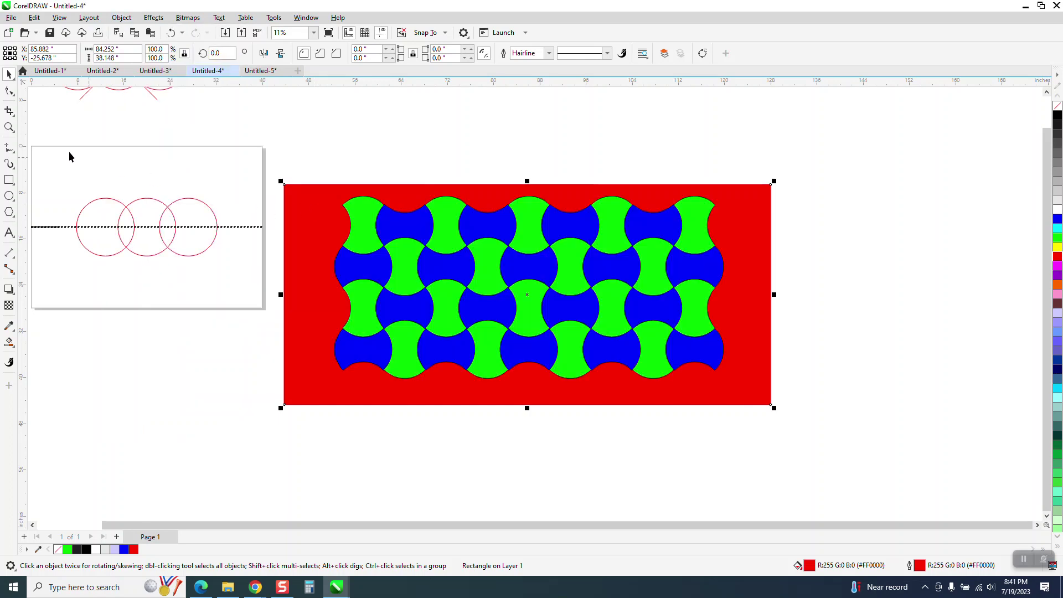
- Clear the background rectangle's fill and fill it with black instead
click(9, 127)
drag(458, 224, 493, 256)
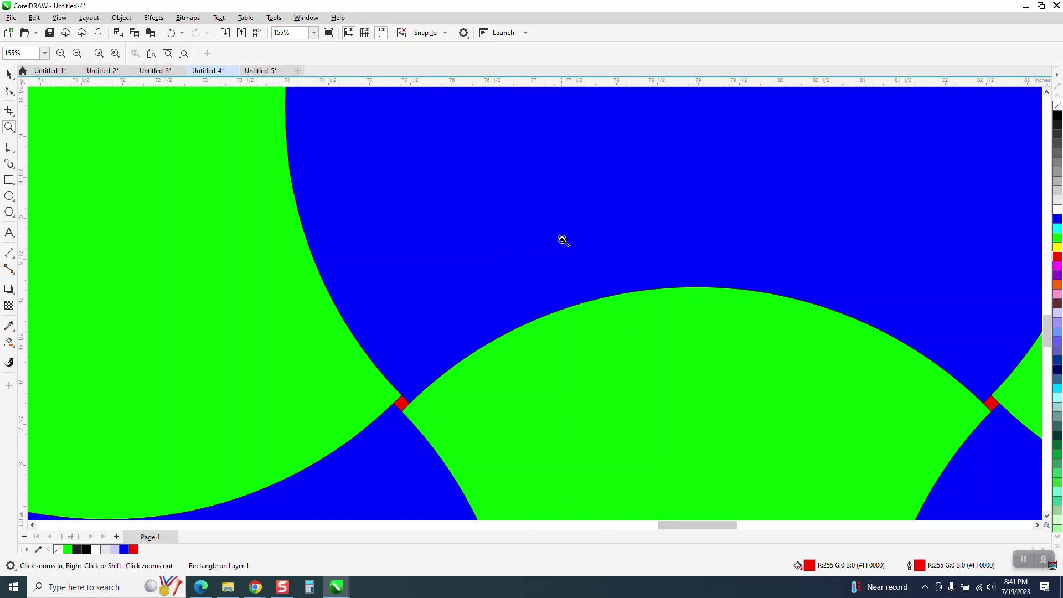
scroll(512, 252, down, 3)
scroll(506, 267, down, 3)
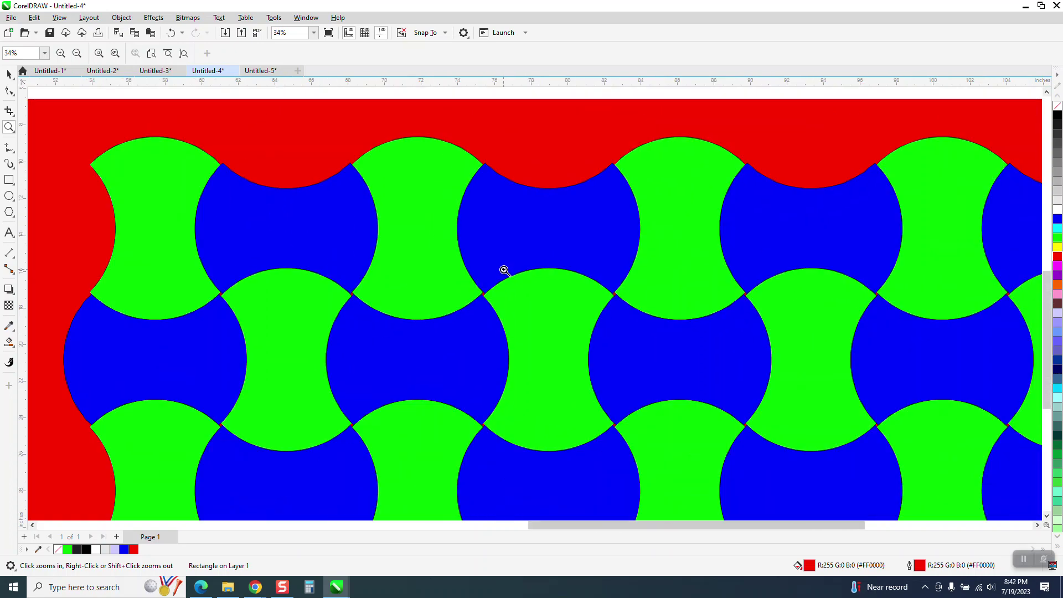
click(8, 76)
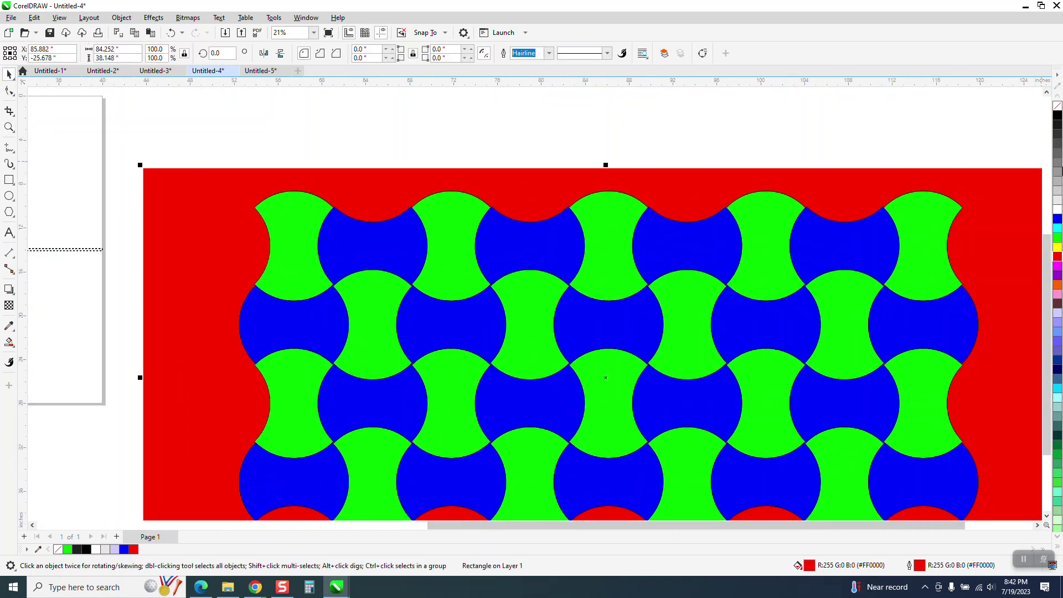
click(1057, 108)
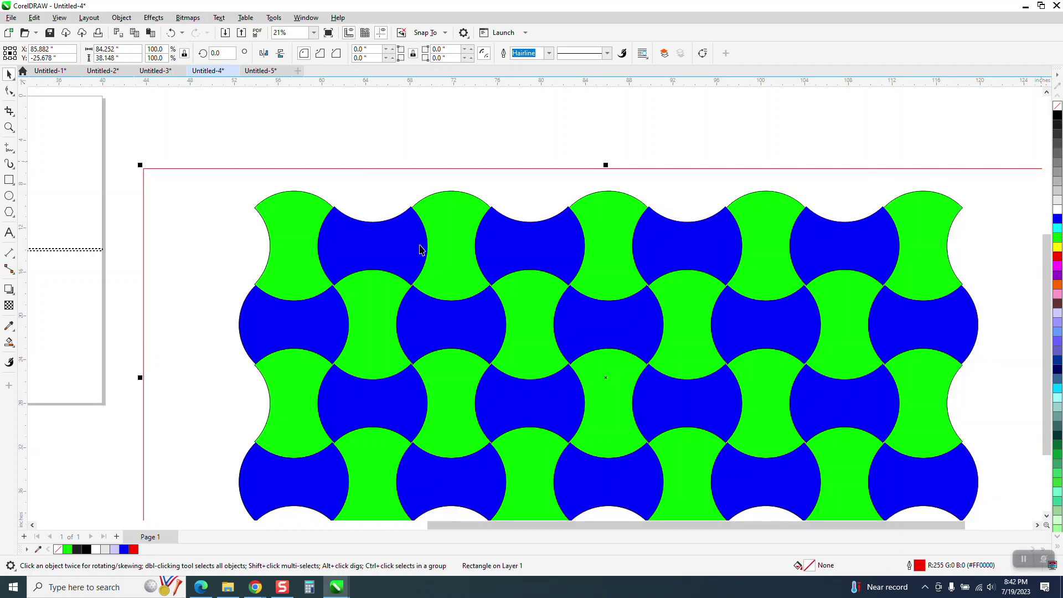
click(1057, 115)
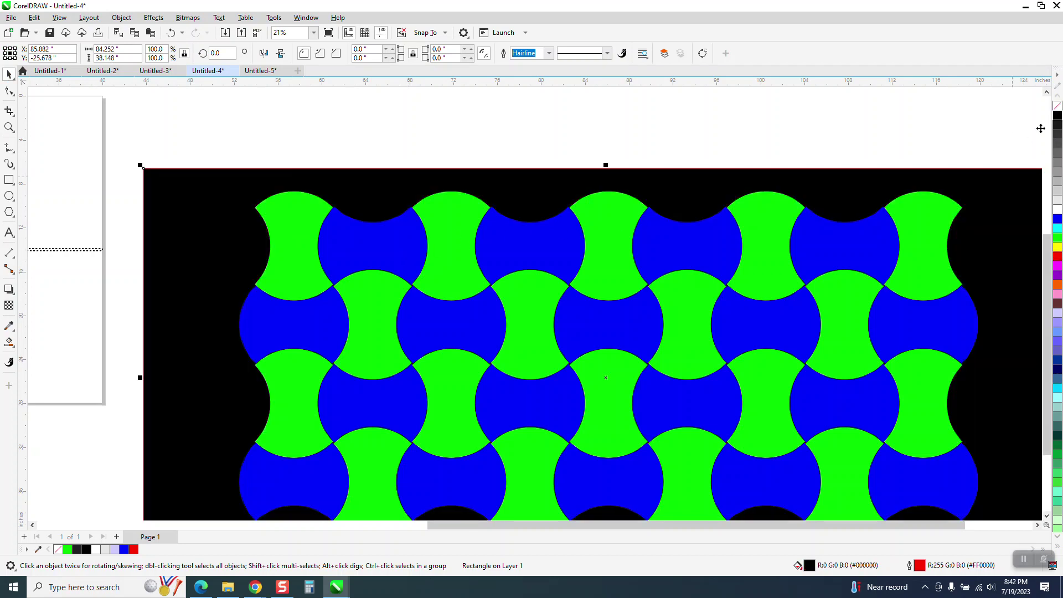
- Examine the small gap and the outlines where four tile corners meet over the black background
click(9, 127)
drag(388, 263, 466, 315)
scroll(415, 290, up, 5)
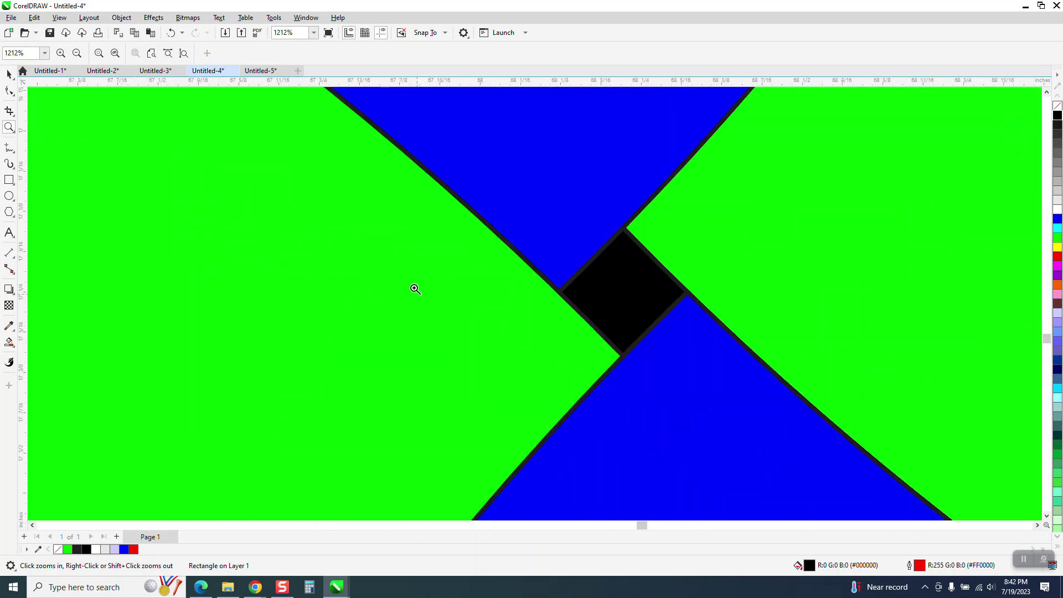
scroll(410, 280, down, 3)
scroll(574, 351, up, 1)
scroll(472, 297, down, 3)
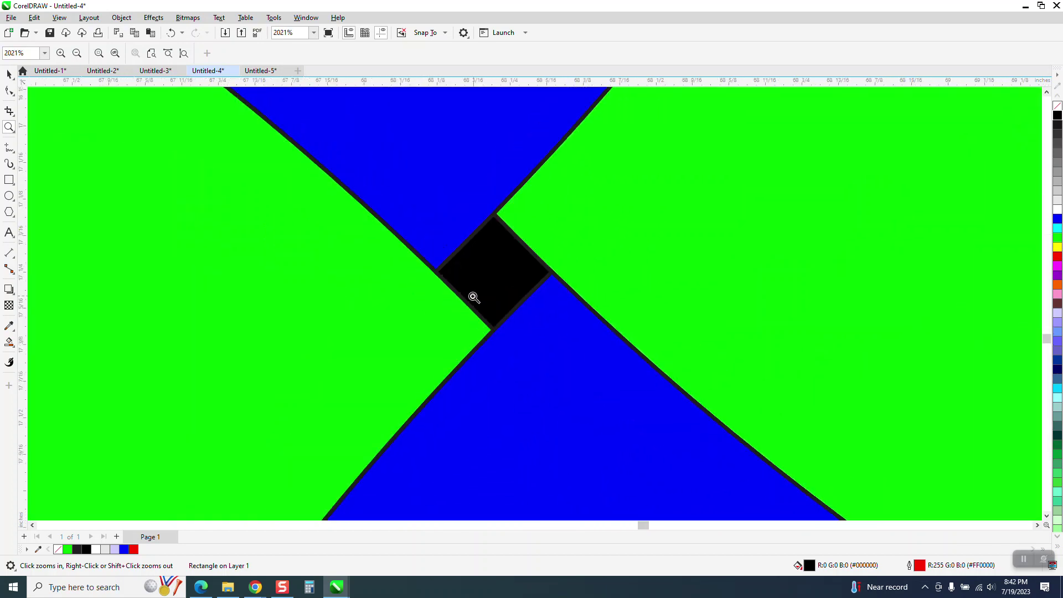
scroll(466, 291, down, 8)
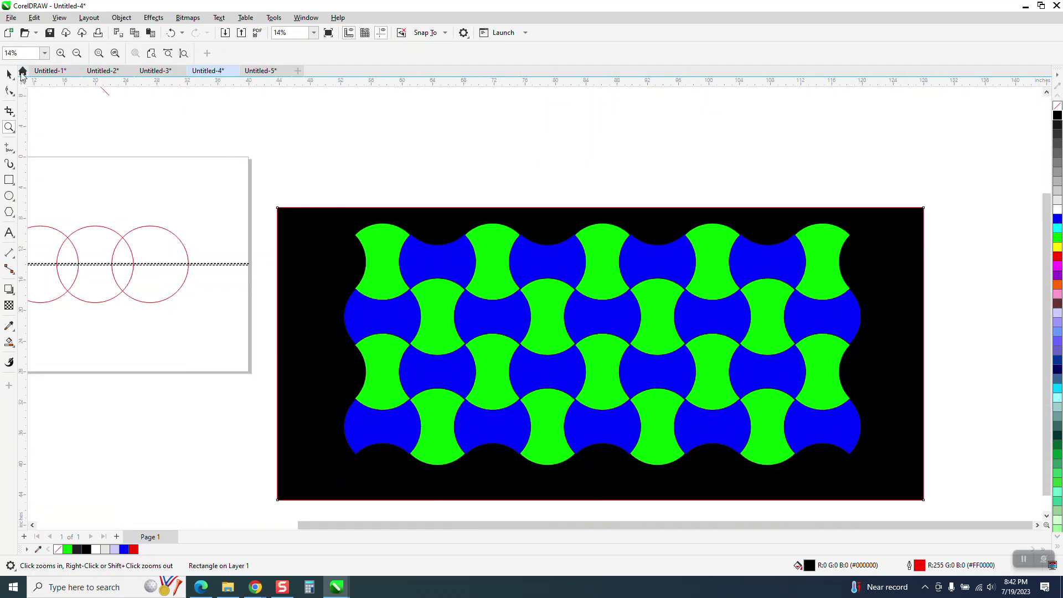
- Select all the green and blue tiles inside the rectangle and remove their outlines
click(10, 74)
drag(328, 198, 886, 483)
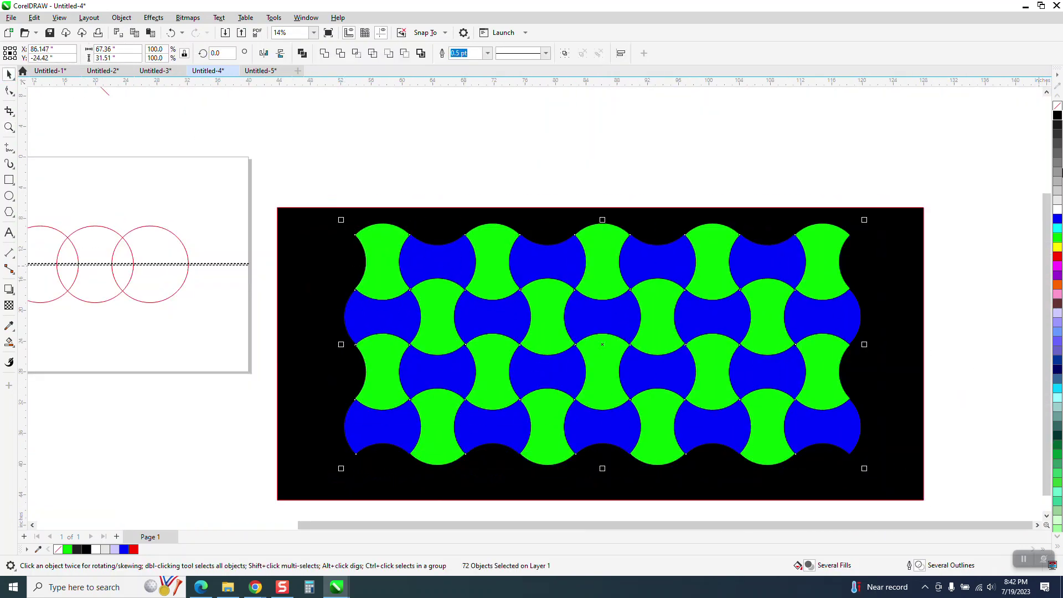
right_click(1056, 110)
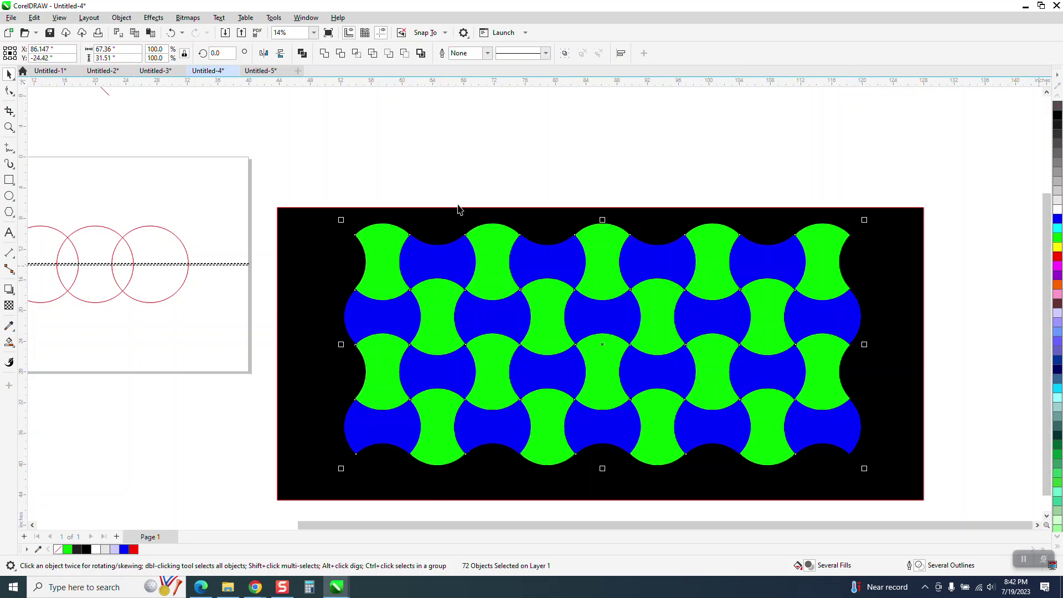
- Delete the black rectangle behind the tile pattern
click(9, 127)
drag(435, 275, 496, 320)
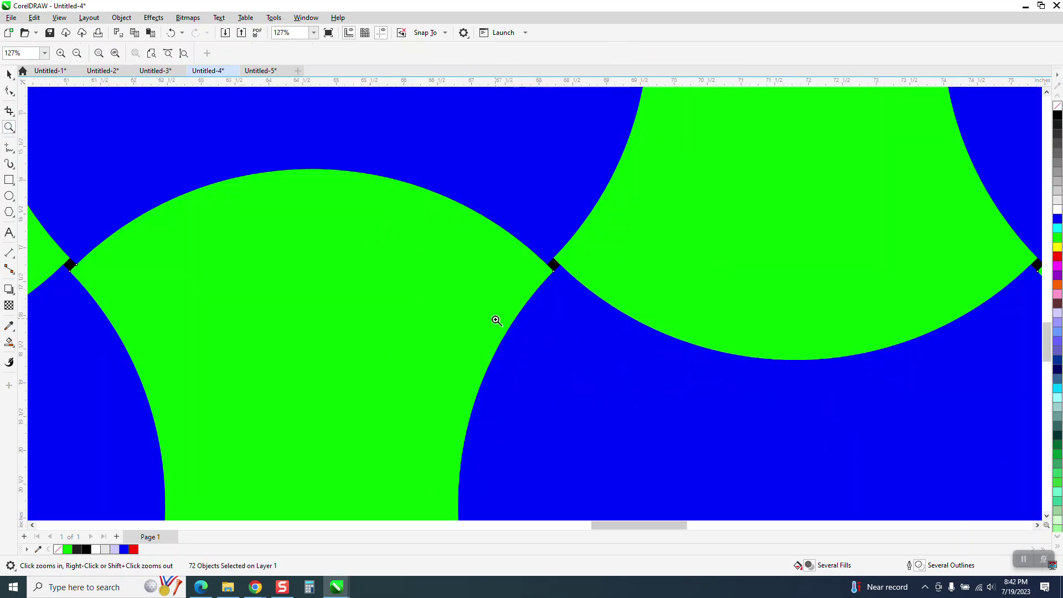
scroll(452, 296, down, 5)
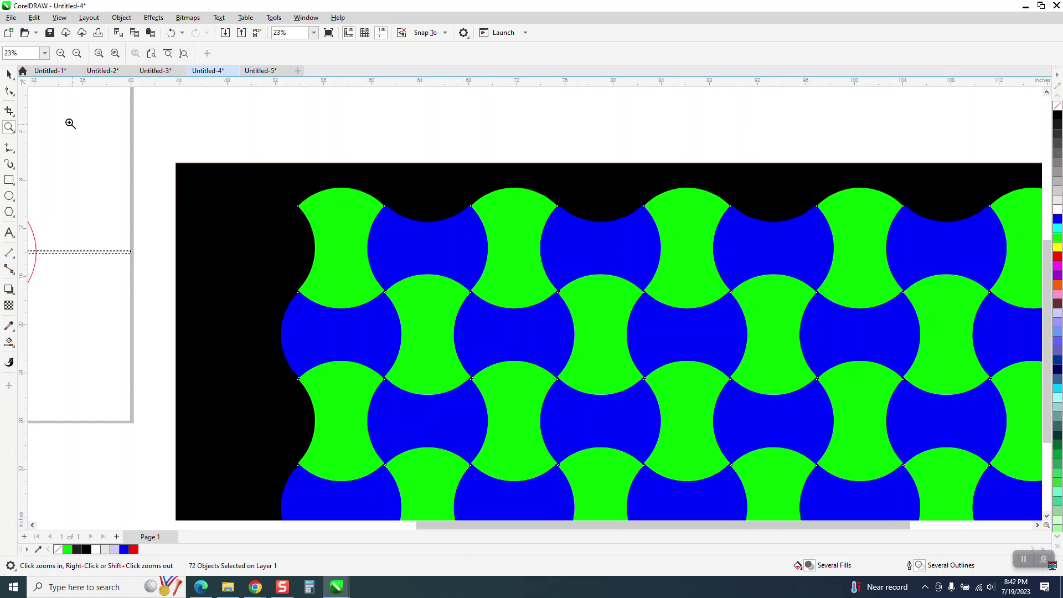
click(7, 74)
click(180, 177)
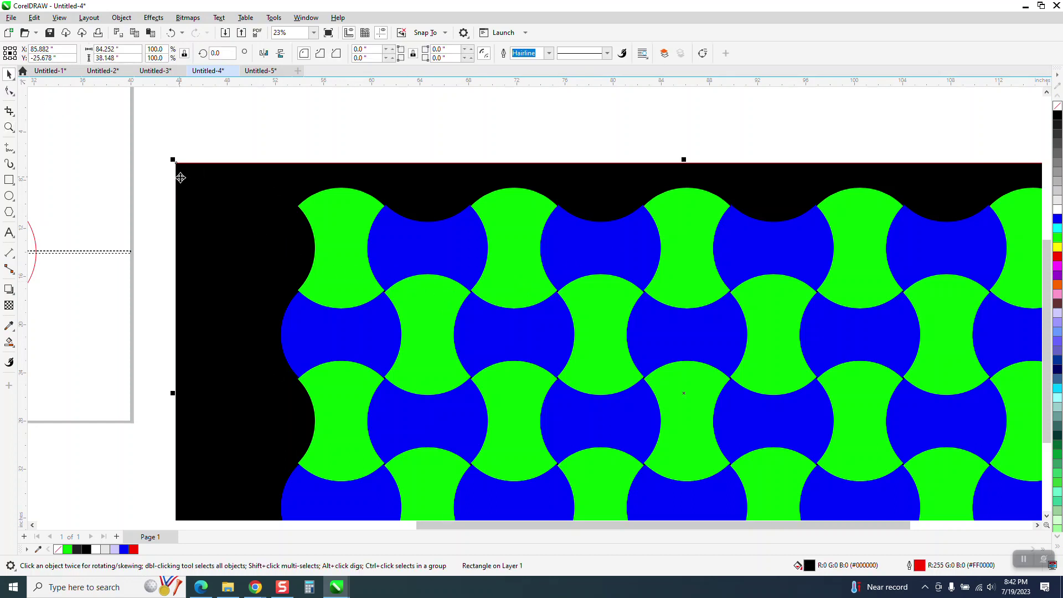
key(Delete)
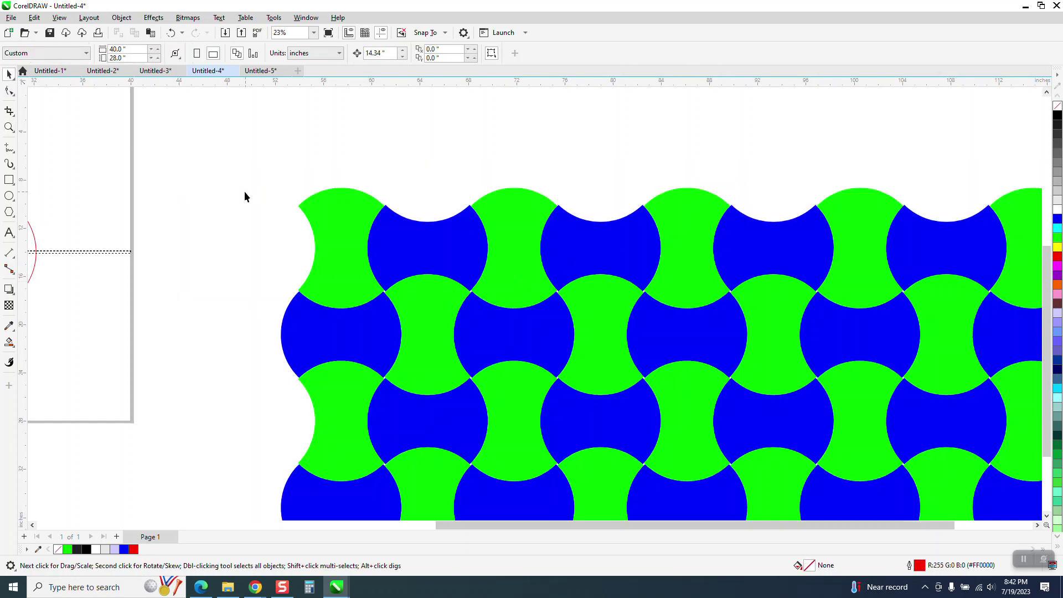
- Examine a junction of four outline-free tiles up close, and the tile pattern as a whole
click(9, 127)
drag(335, 268, 431, 308)
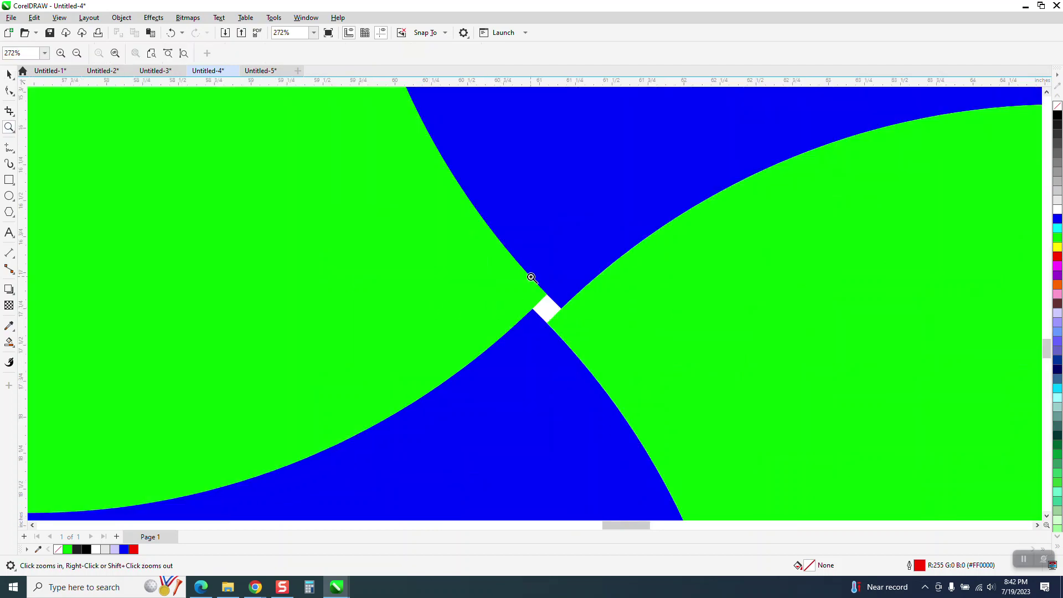
drag(526, 283, 564, 339)
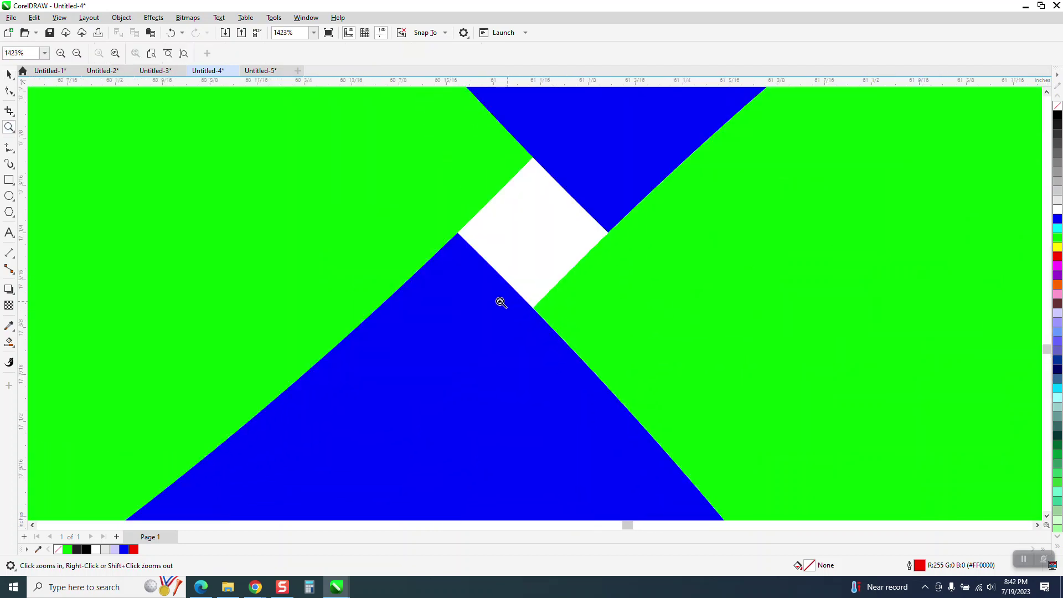
scroll(493, 293, down, 5)
scroll(487, 299, down, 5)
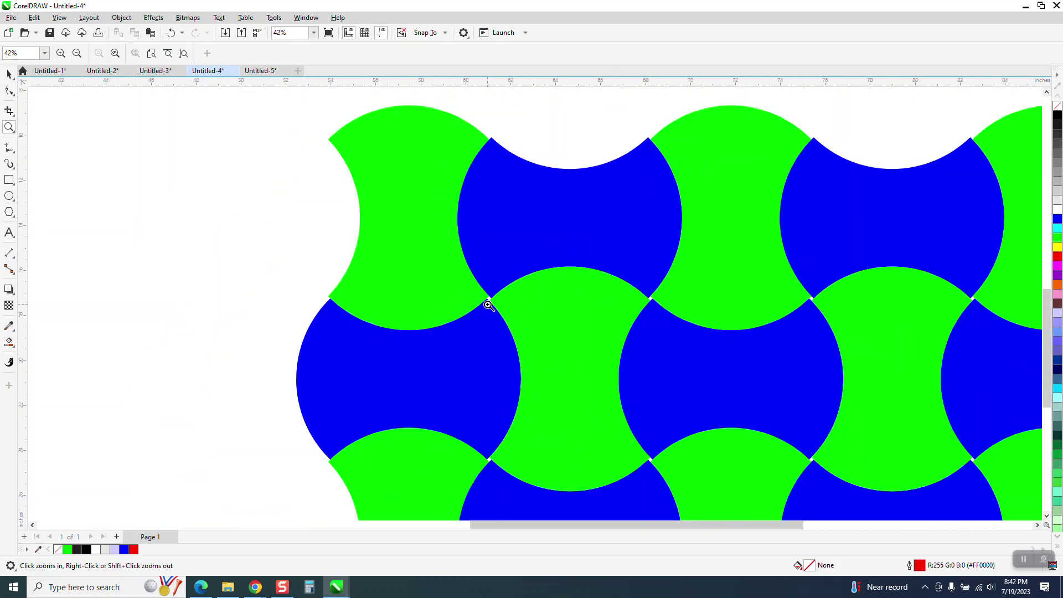
drag(608, 444, 997, 506)
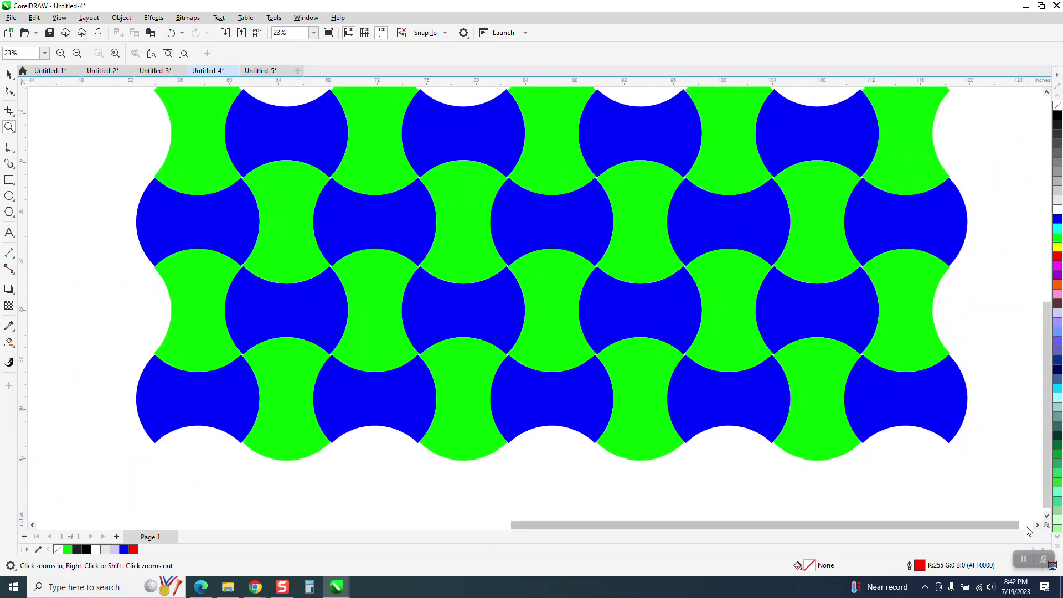